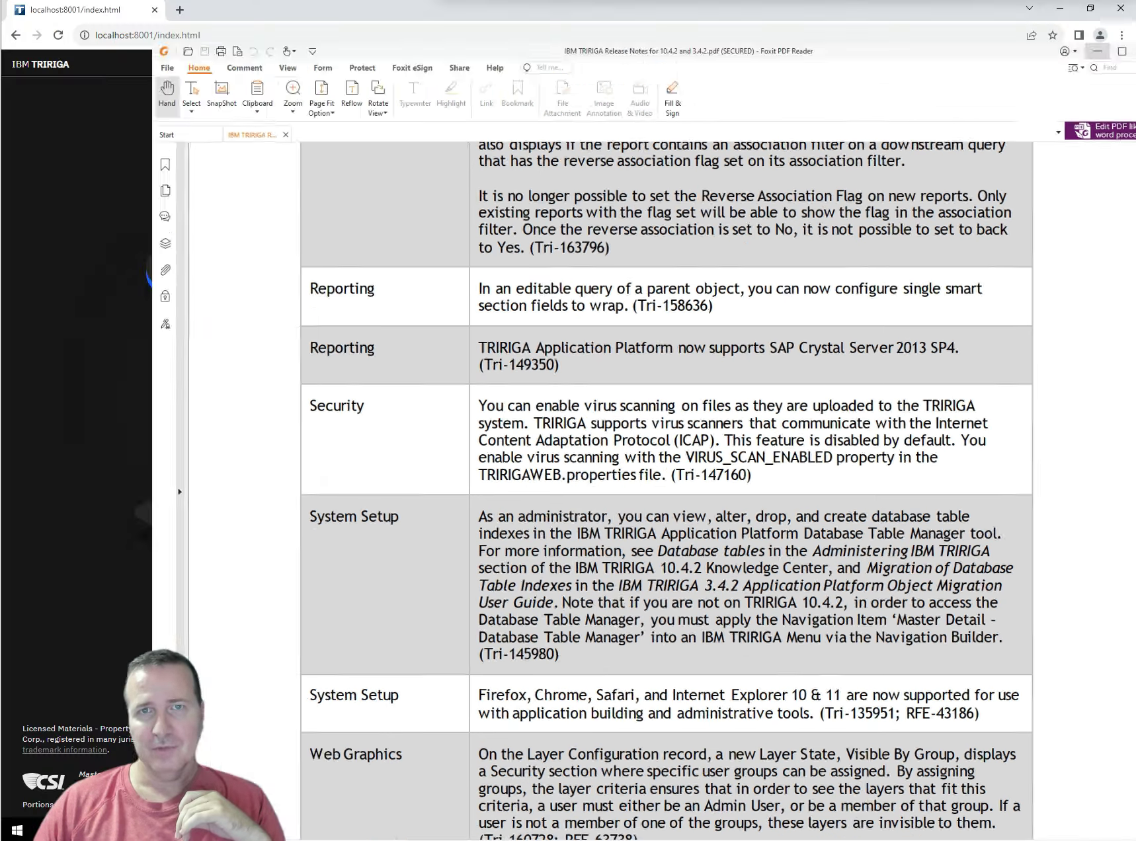
Bring the IBM TRIRIGA login page at localhost:8001 to the front, leaving the release notes
{"action": "key", "text": "alt+Tab"}
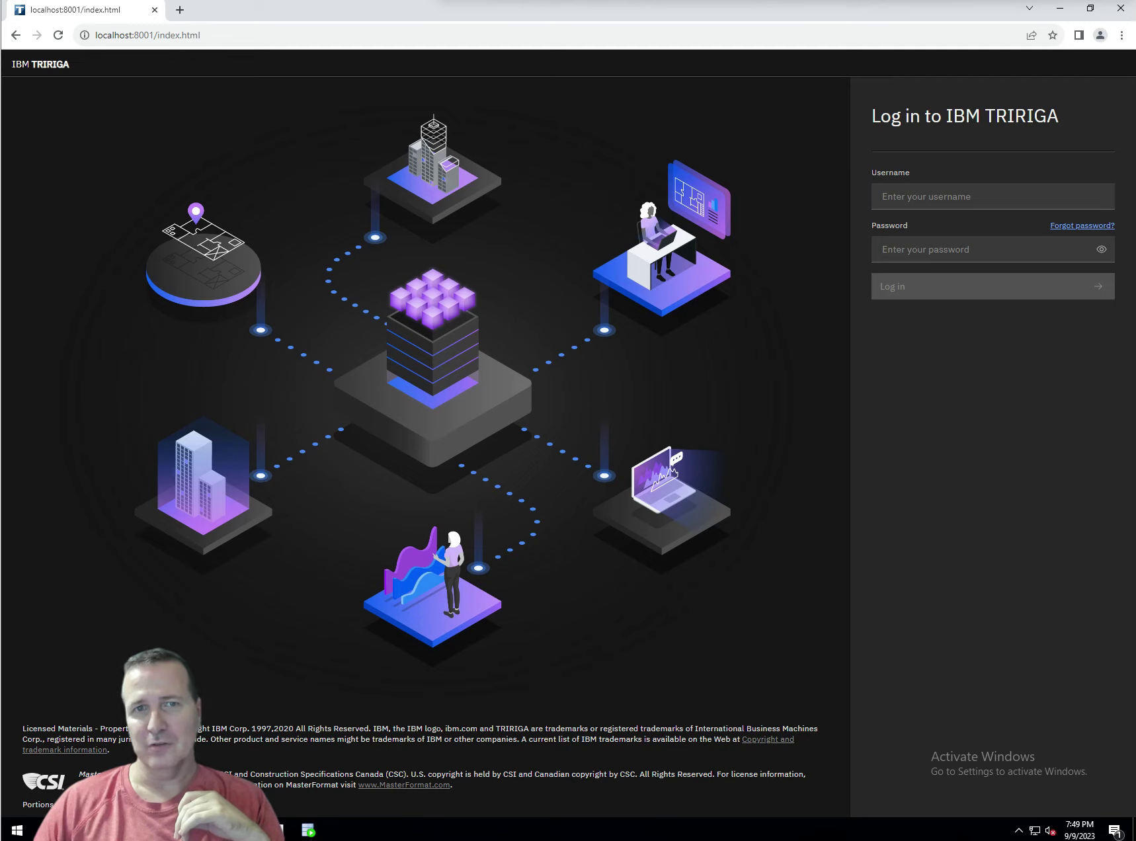
Log in to IBM TRIRIGA as the system user with the administrator password
{"action": "left_click", "coordinate": [950, 196]}
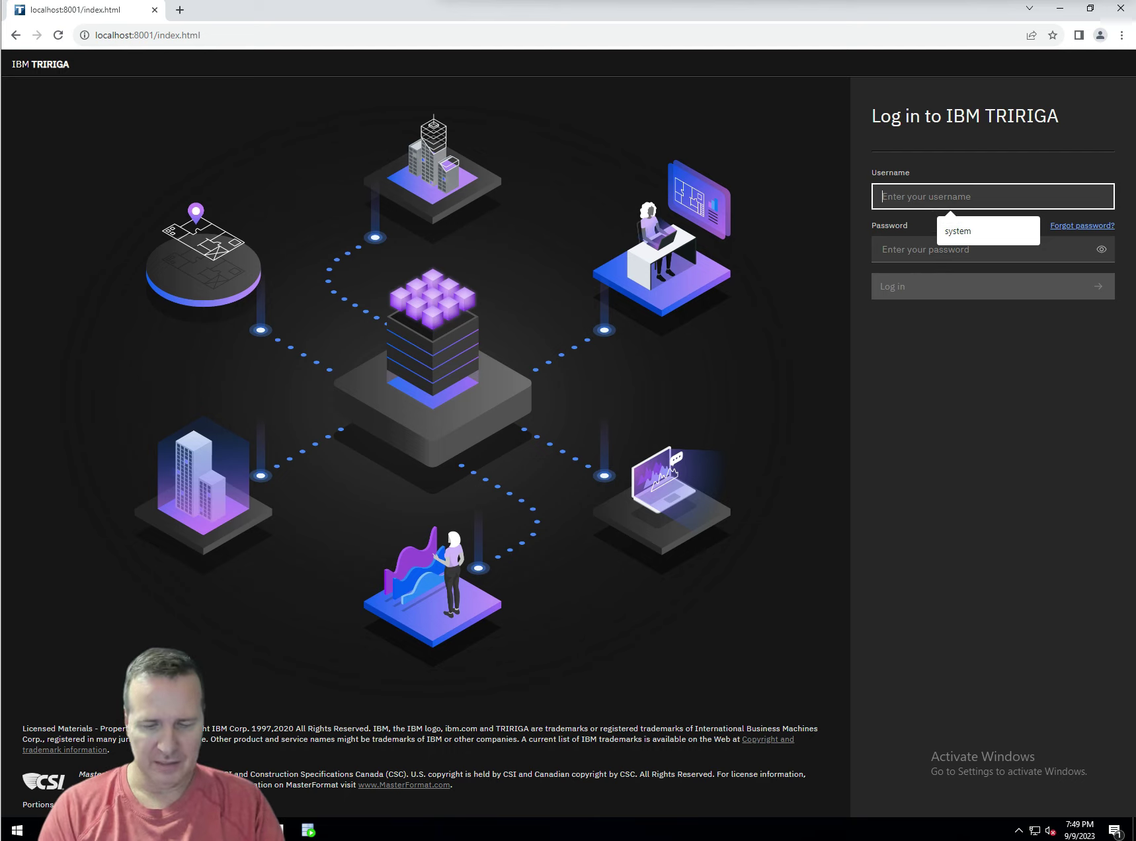
{"action": "type", "text": "system"}
{"action": "left_click", "coordinate": [986, 249]}
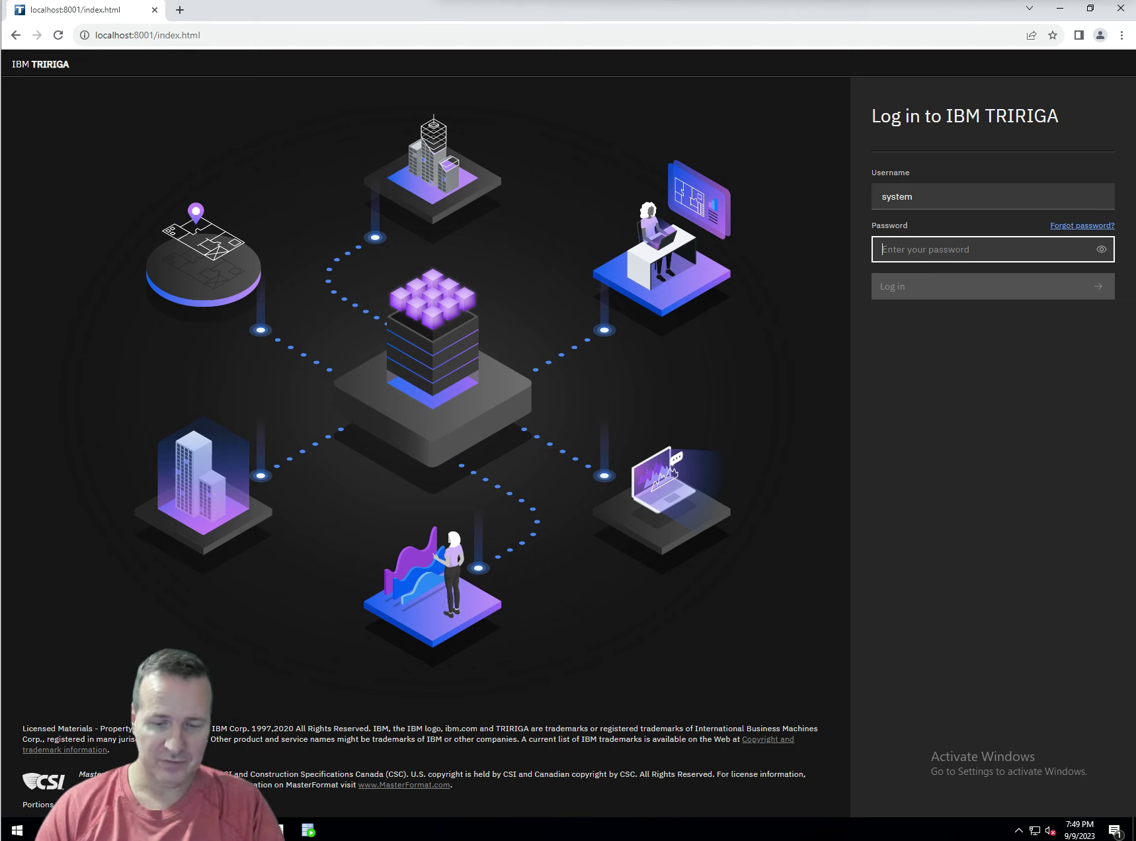
{"action": "type", "text": "admin12"}
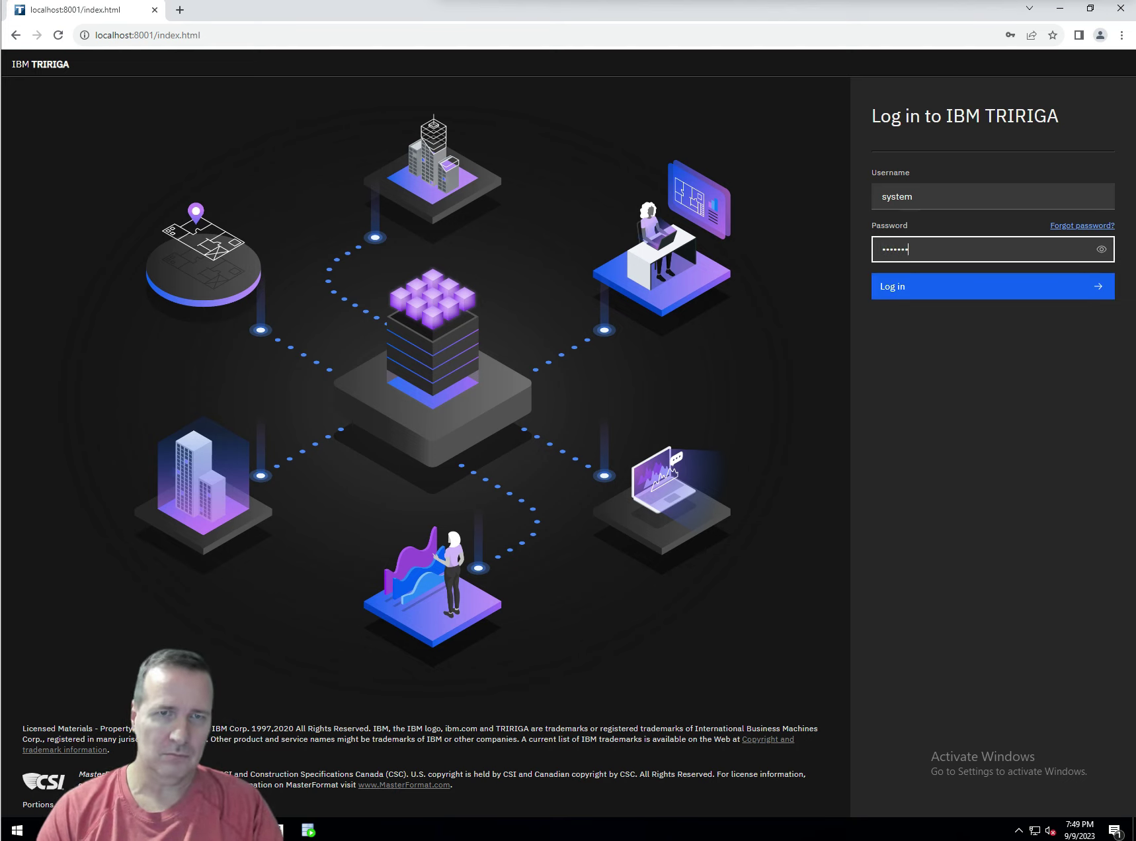
{"action": "type", "text": "3"}
{"action": "key", "text": "Return"}
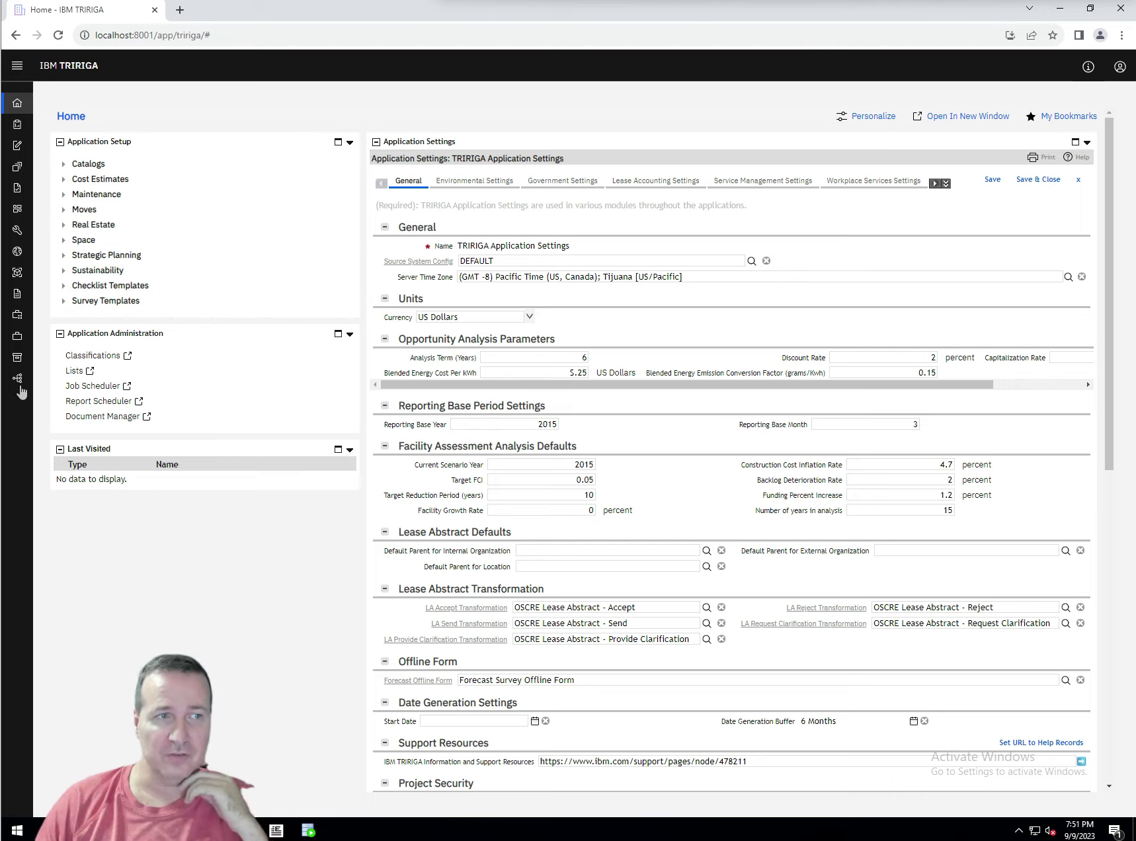
Open Tools > Data Modeler and expand the triCostItem folder in the Object Browser
{"action": "mouse_move", "coordinate": [27, 384]}
{"action": "left_click", "coordinate": [49, 357]}
{"action": "left_click", "coordinate": [142, 289]}
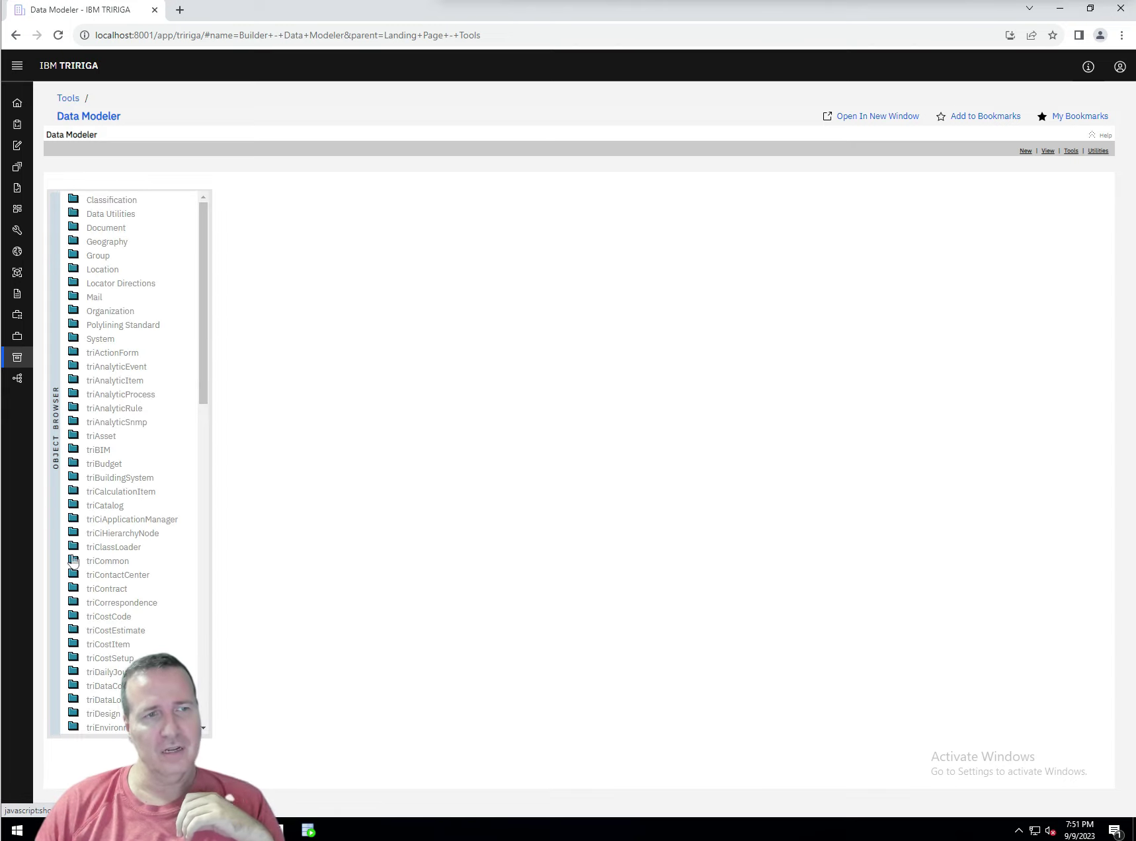
{"action": "scroll", "coordinate": [76, 570], "scroll_direction": "down", "scroll_amount": 2}
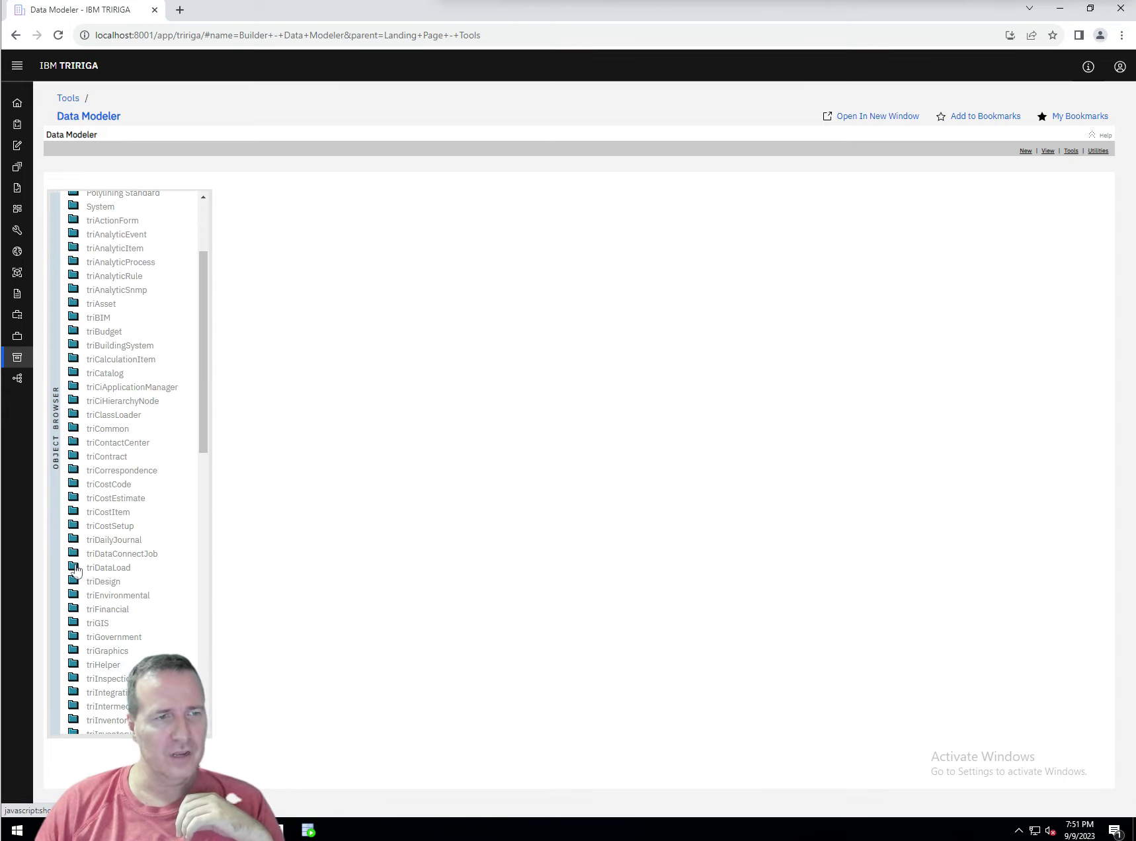
{"action": "left_click", "coordinate": [70, 512]}
{"action": "scroll", "coordinate": [138, 563], "scroll_direction": "down", "scroll_amount": 1}
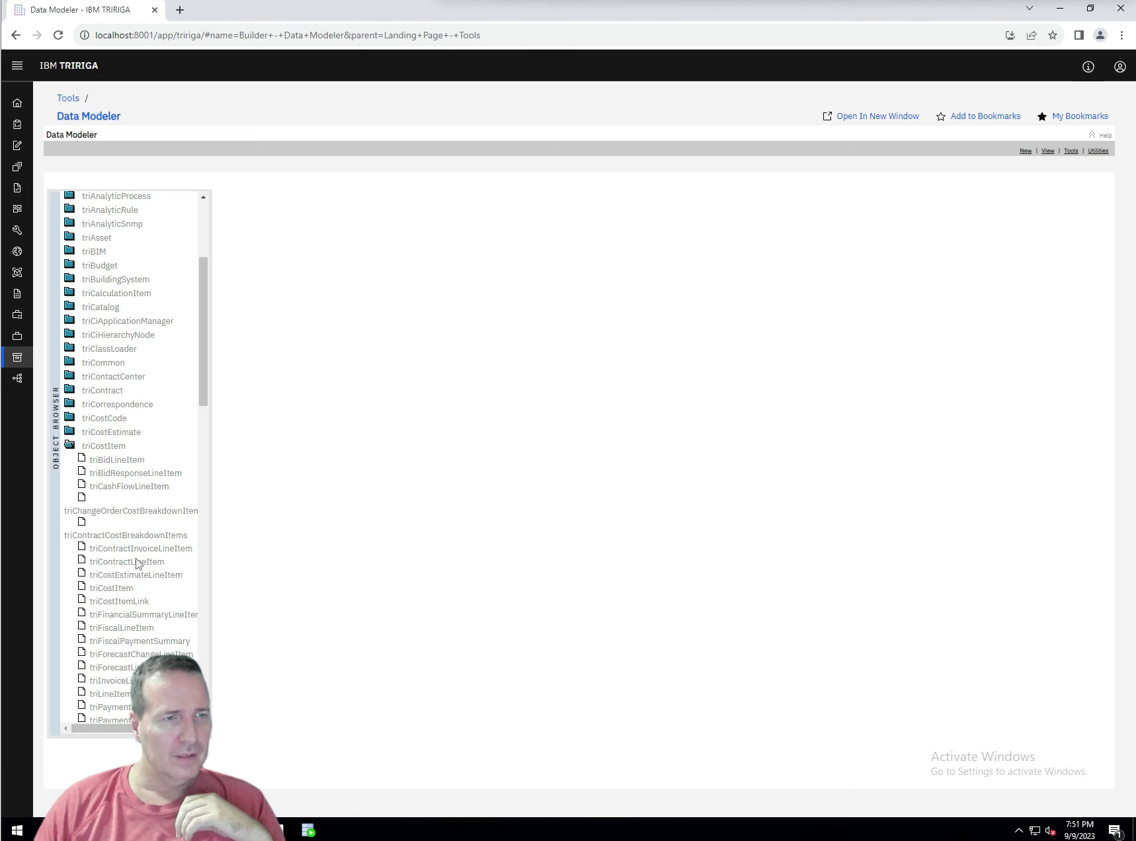
Open the triFiscalLineItem business object under triCostItem to see its associations and fields
{"action": "left_click", "coordinate": [121, 628]}
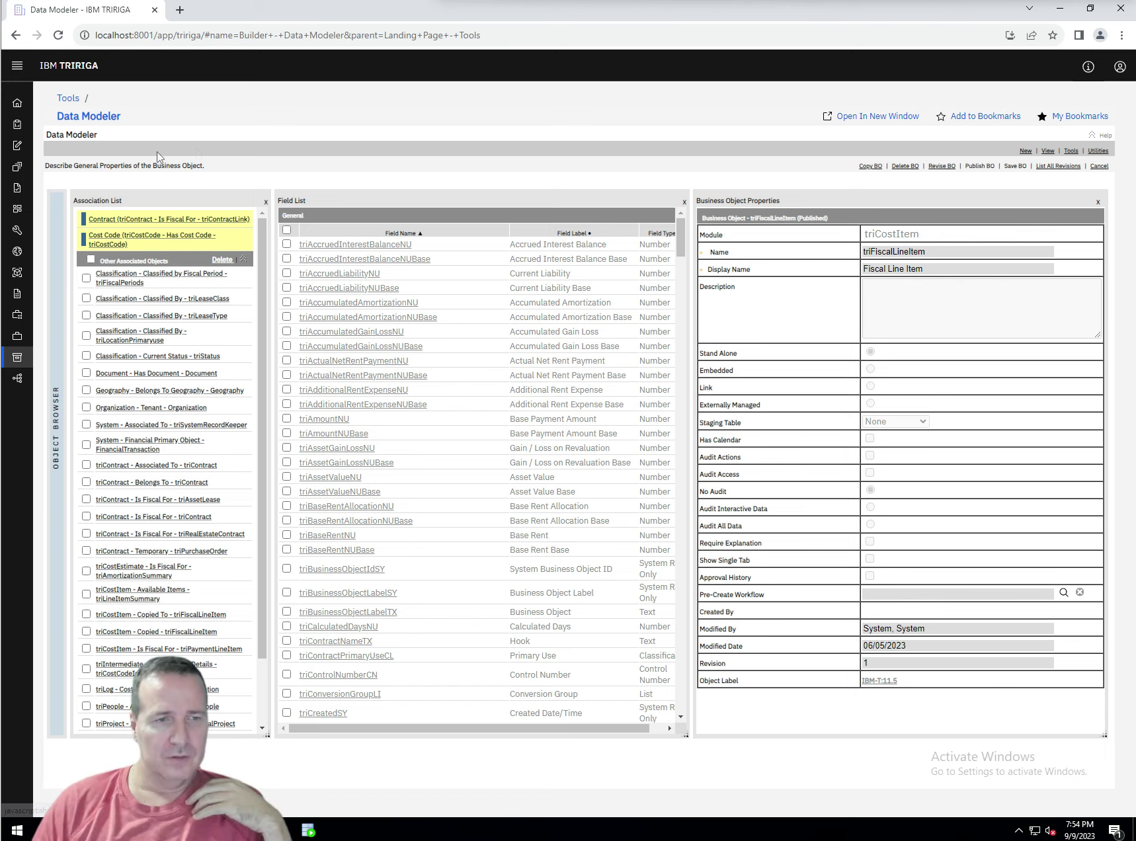
Switch to Oracle SQL Developer showing the T_TRIFISCALLINEITEM table's Columns tab
{"action": "left_click", "coordinate": [308, 831]}
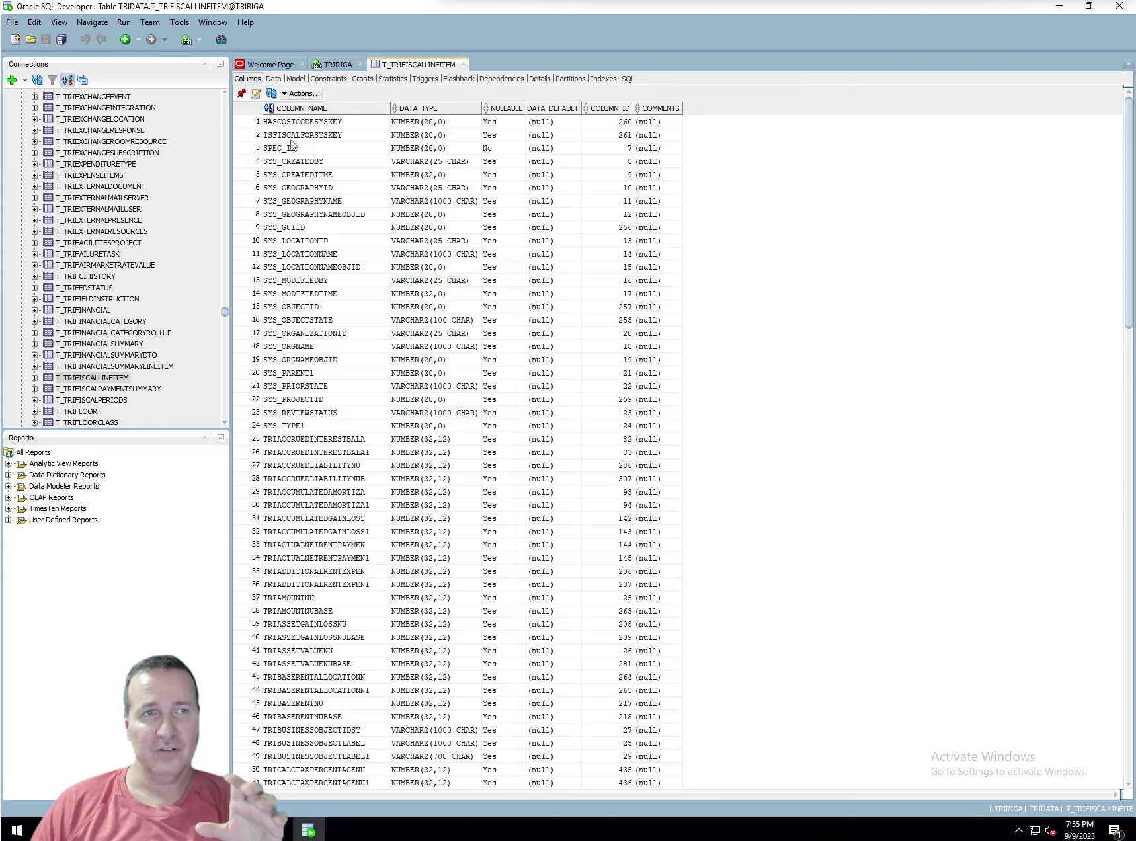
Select the ISFISCALFORSYSKEY column name in the T_TRIFISCALLINEITEM column list
{"action": "double_click", "coordinate": [329, 134]}
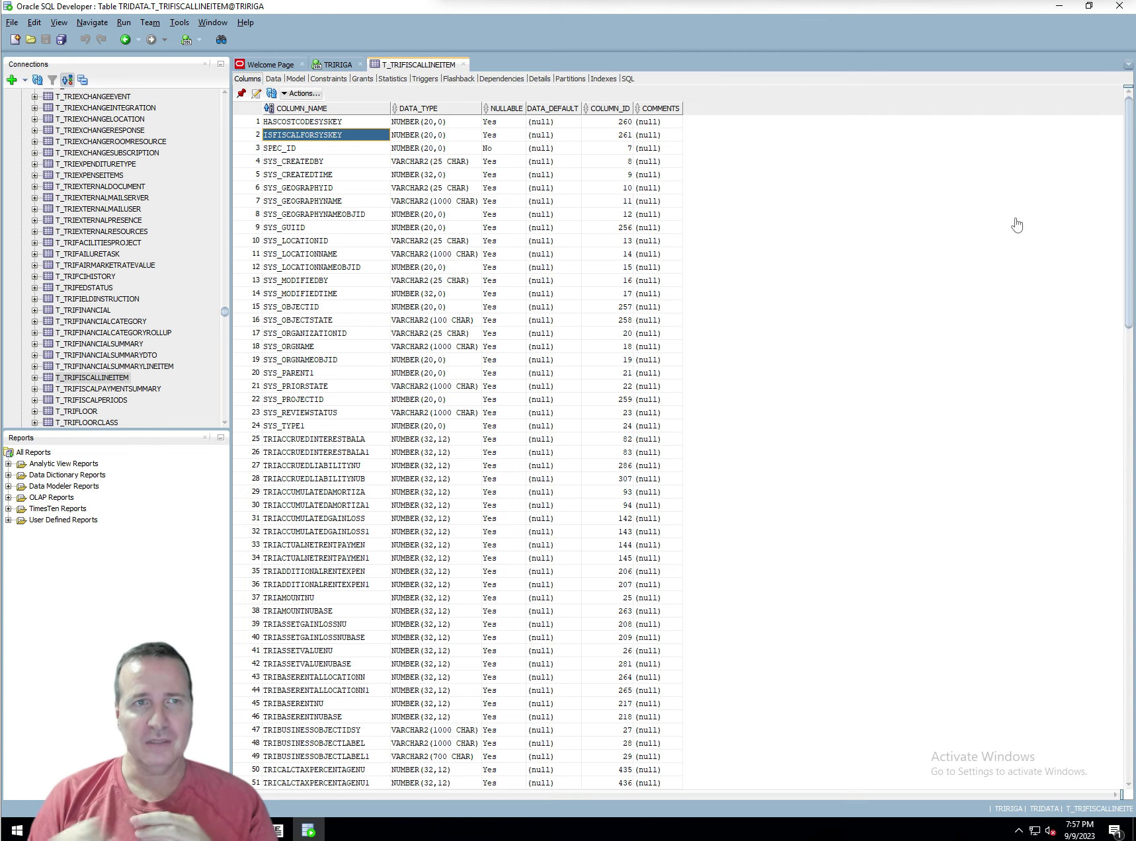
{"action": "left_click", "coordinate": [602, 79]}
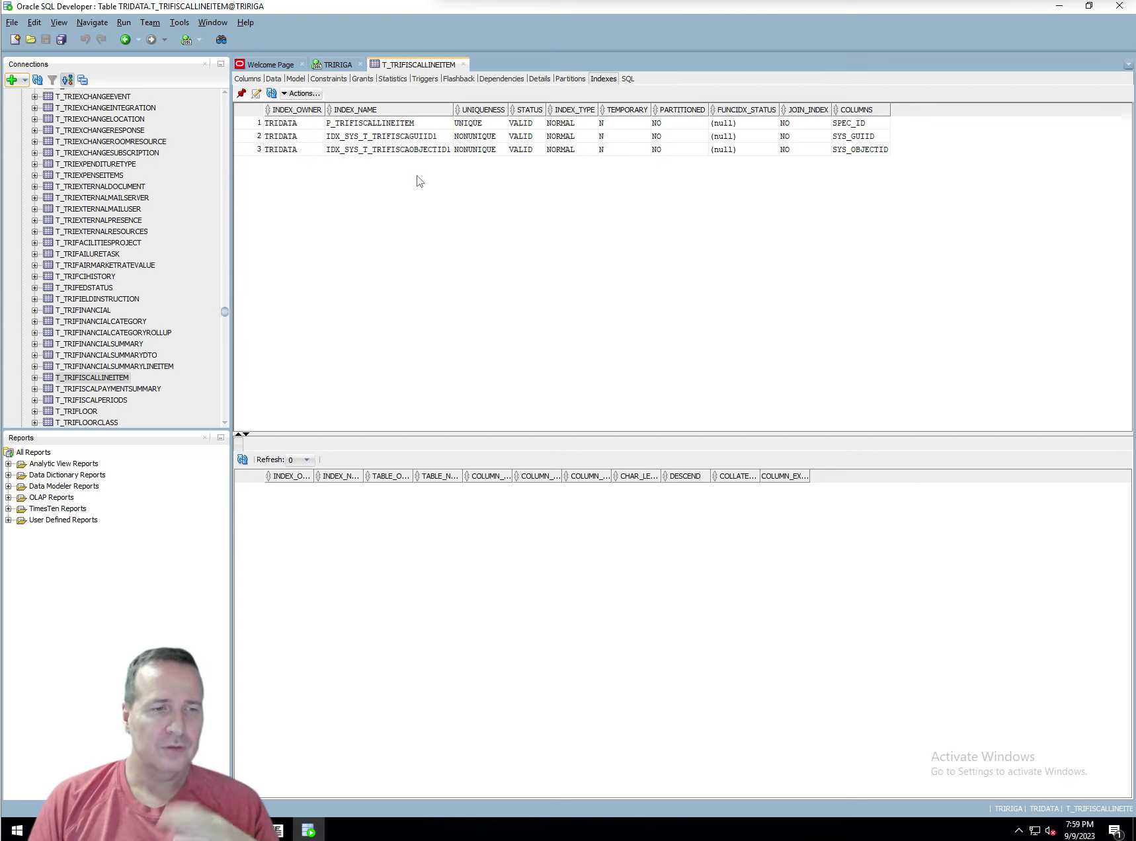
Switch back to the browser with the TRIRIGA Data Modeler
{"action": "key", "text": "alt+Tab"}
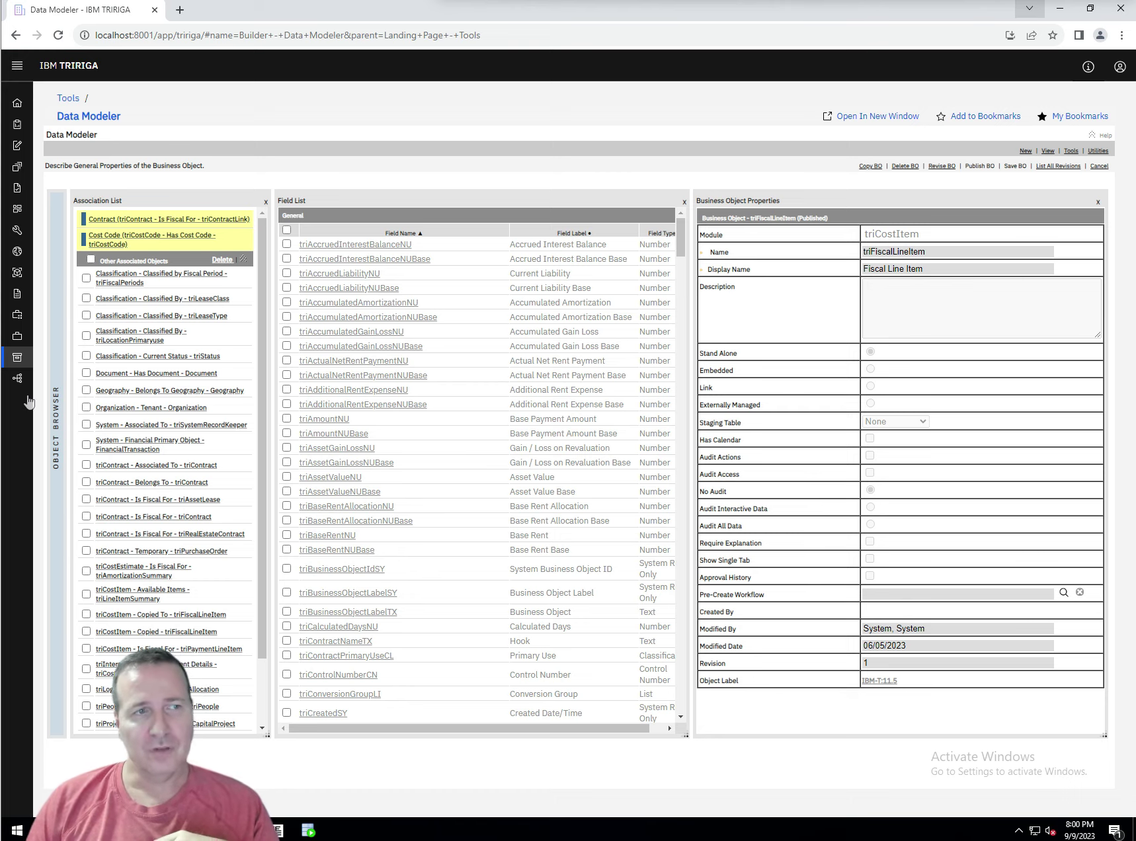
Go to Tools > System Setup and open the Database Table Manager record from the System section
{"action": "mouse_move", "coordinate": [18, 382]}
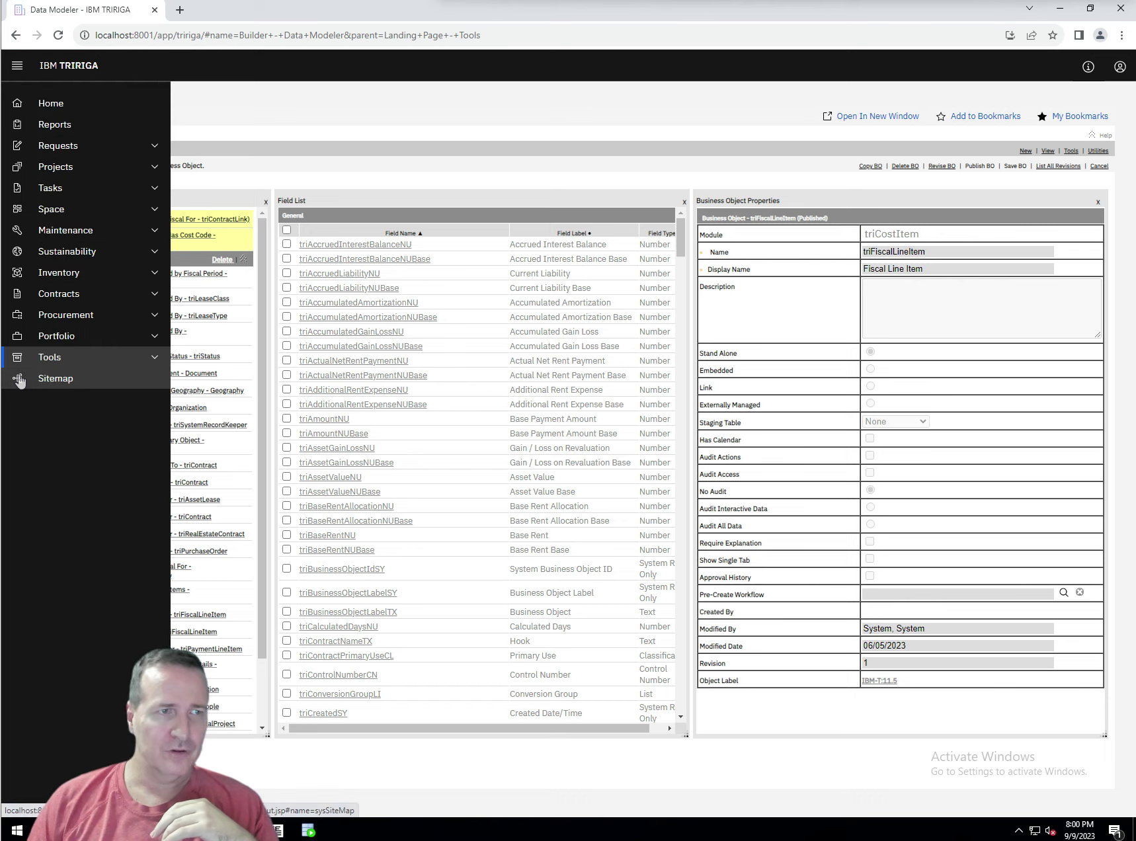
{"action": "left_click", "coordinate": [135, 362]}
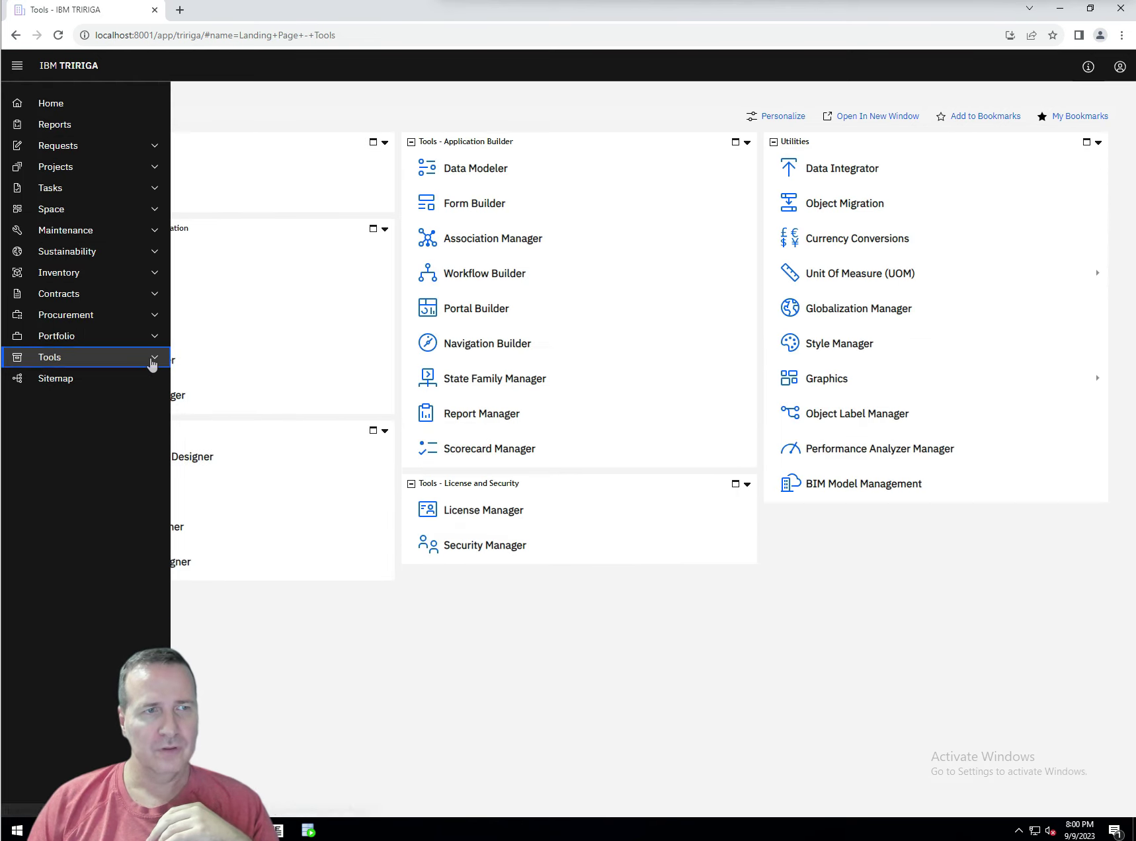
{"action": "left_click", "coordinate": [85, 507]}
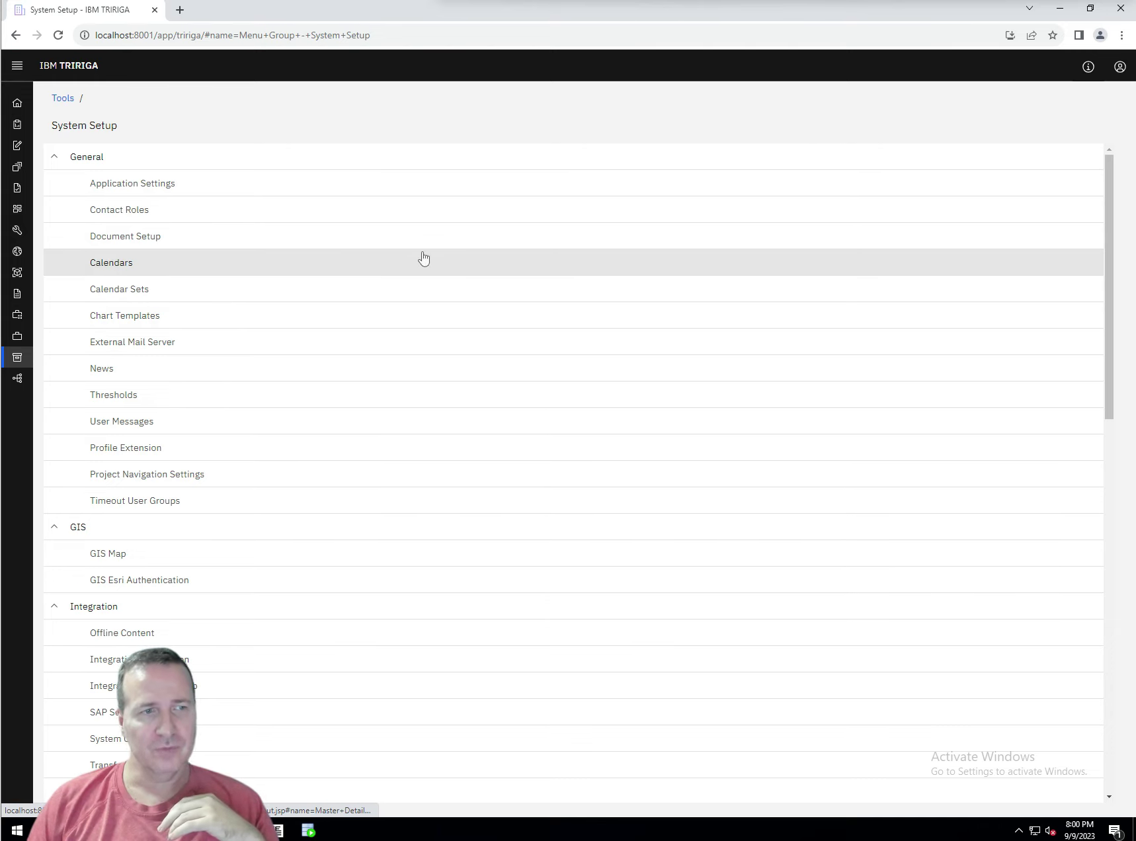
{"action": "scroll", "coordinate": [423, 259], "scroll_direction": "down", "scroll_amount": 10}
{"action": "scroll", "coordinate": [424, 260], "scroll_direction": "down", "scroll_amount": 3}
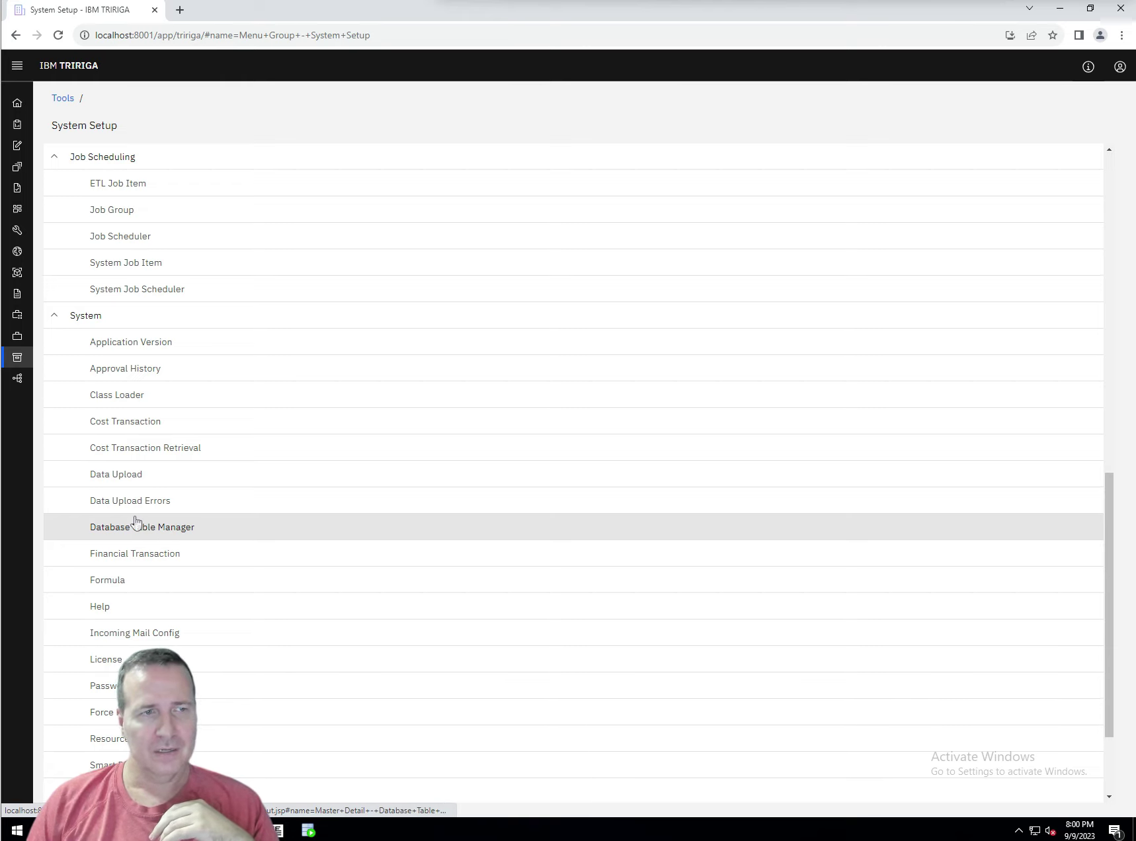
{"action": "left_click", "coordinate": [135, 522]}
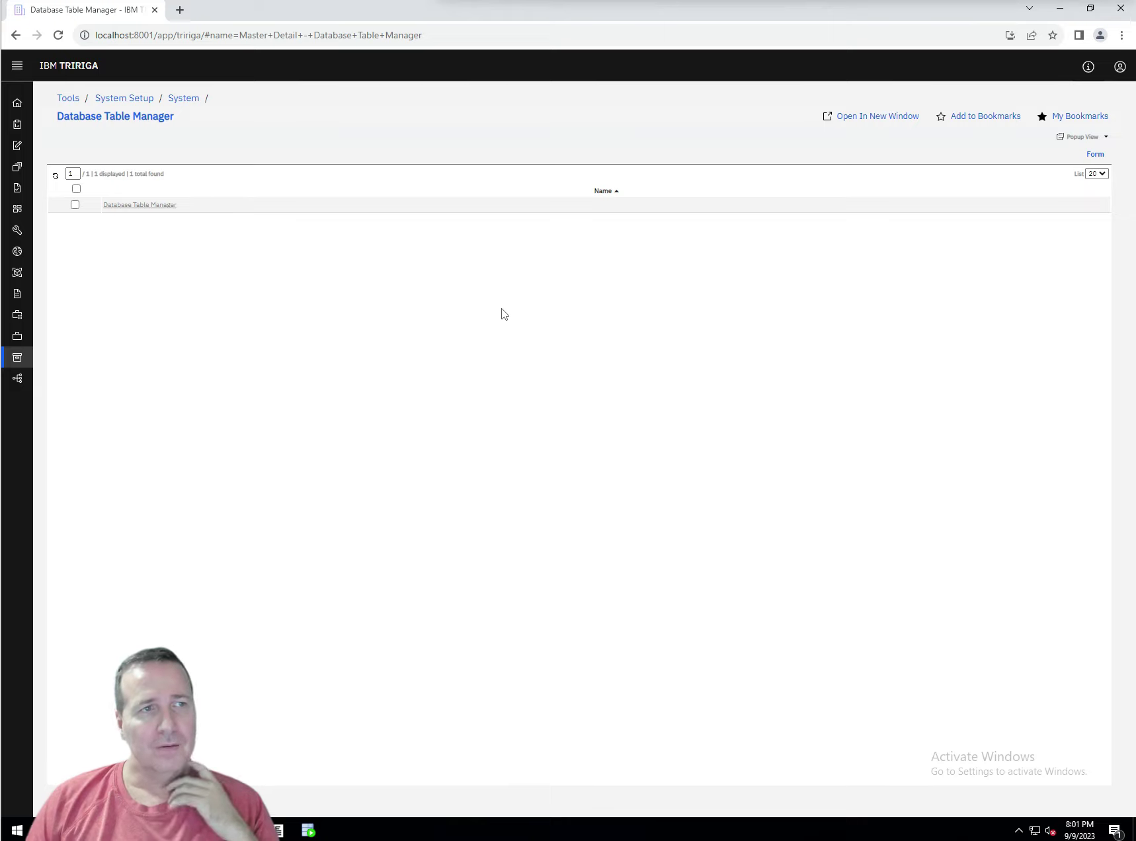
{"action": "left_click", "coordinate": [146, 209]}
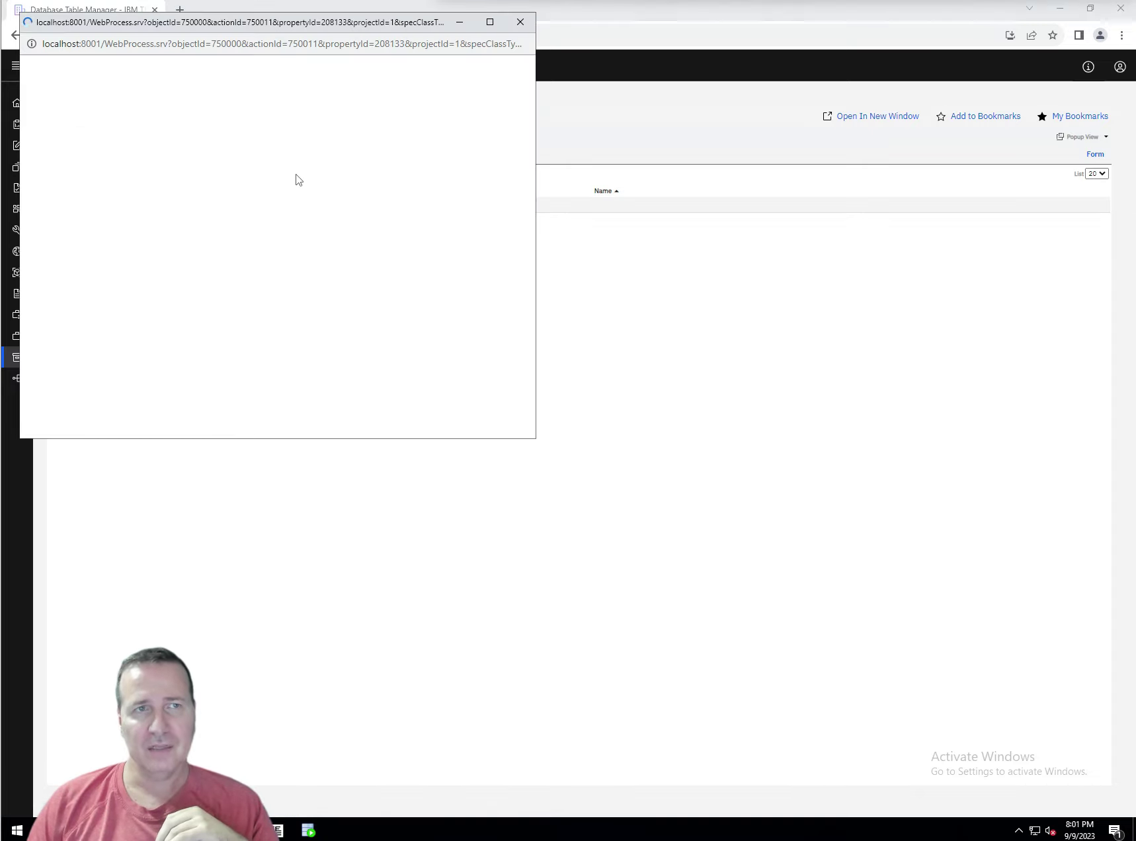
Maximize the Database Table Manager window and run Synchronize Table Manager
{"action": "left_click", "coordinate": [490, 22]}
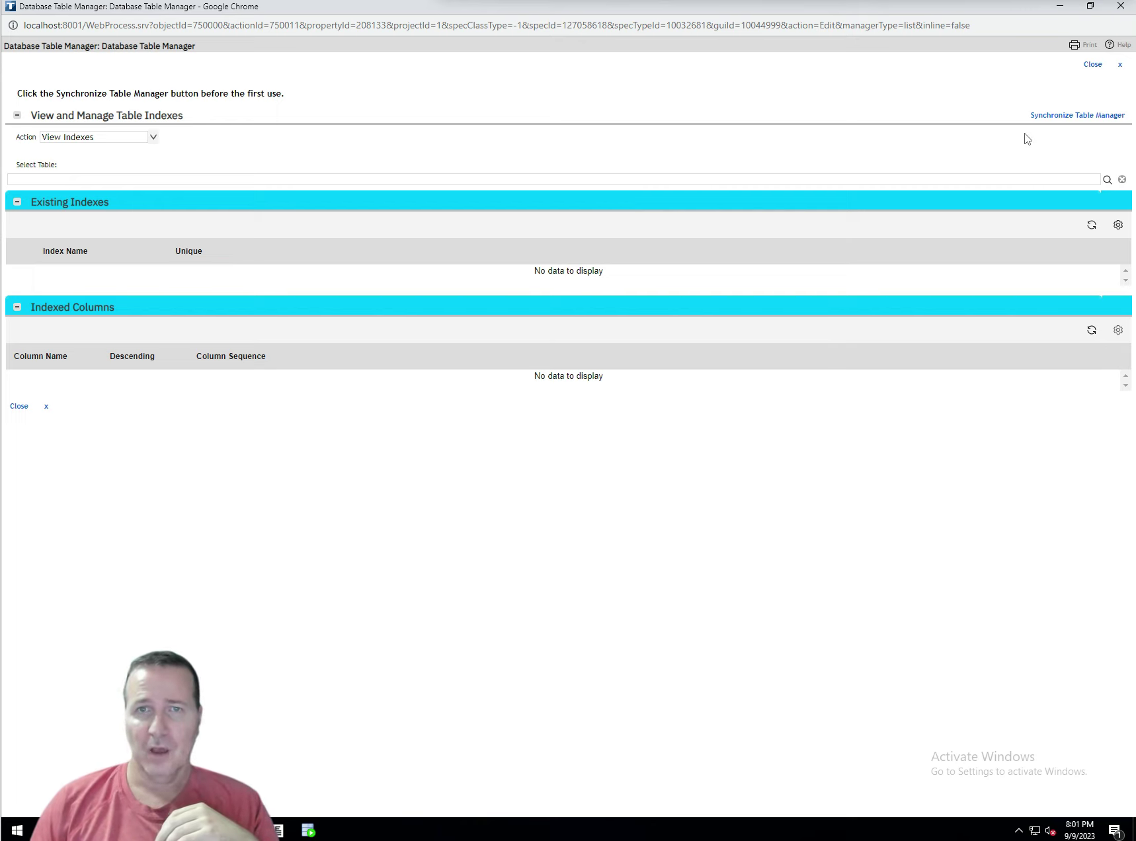
{"action": "left_click", "coordinate": [1073, 116]}
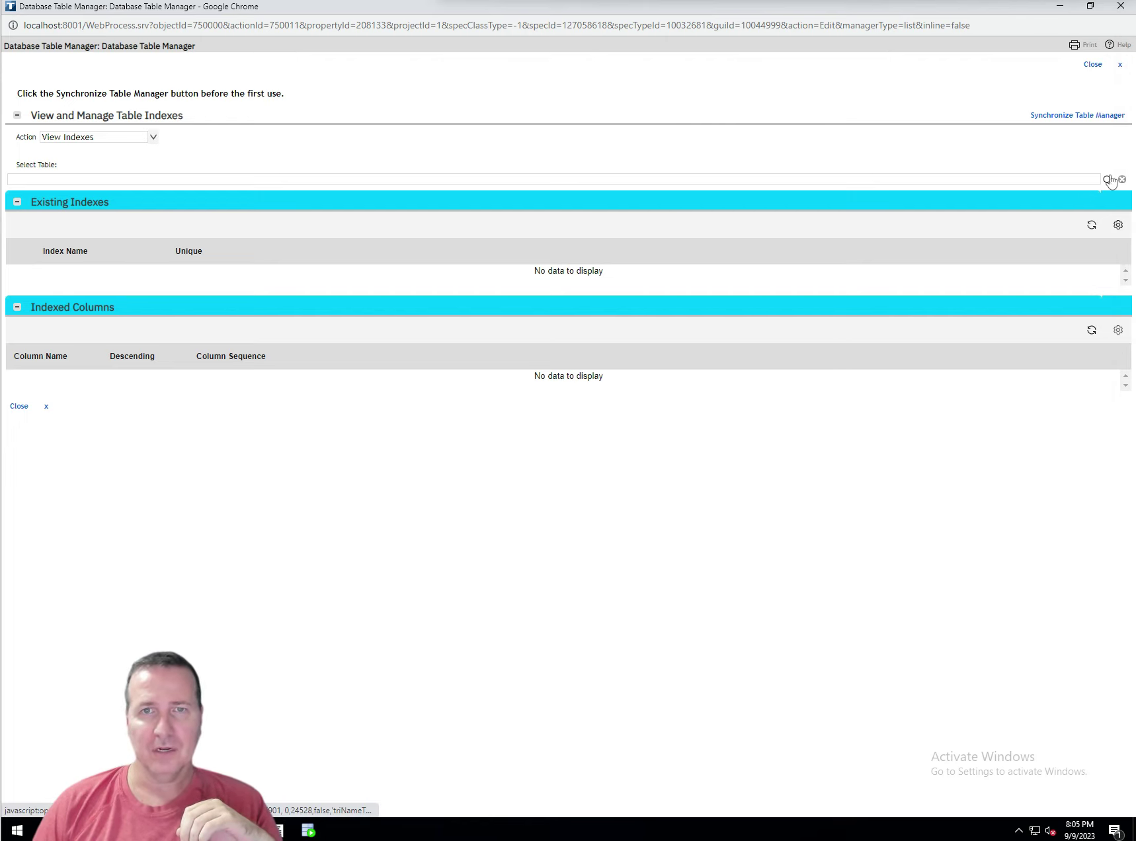
Choose table T_TRIFISCALLINEITEM by filtering table names for 'trifiscallineitem' and confirming
{"action": "left_click", "coordinate": [1108, 180]}
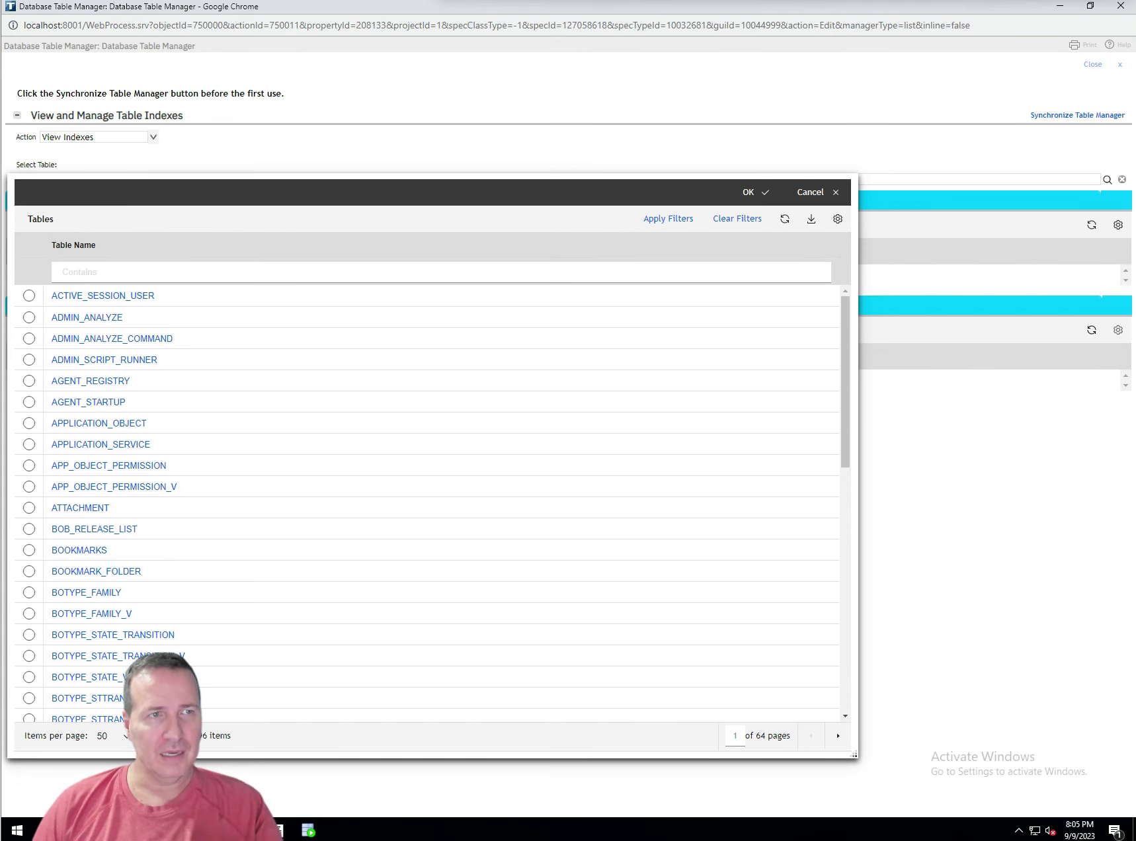
{"action": "left_click", "coordinate": [166, 272]}
{"action": "type", "text": "t"}
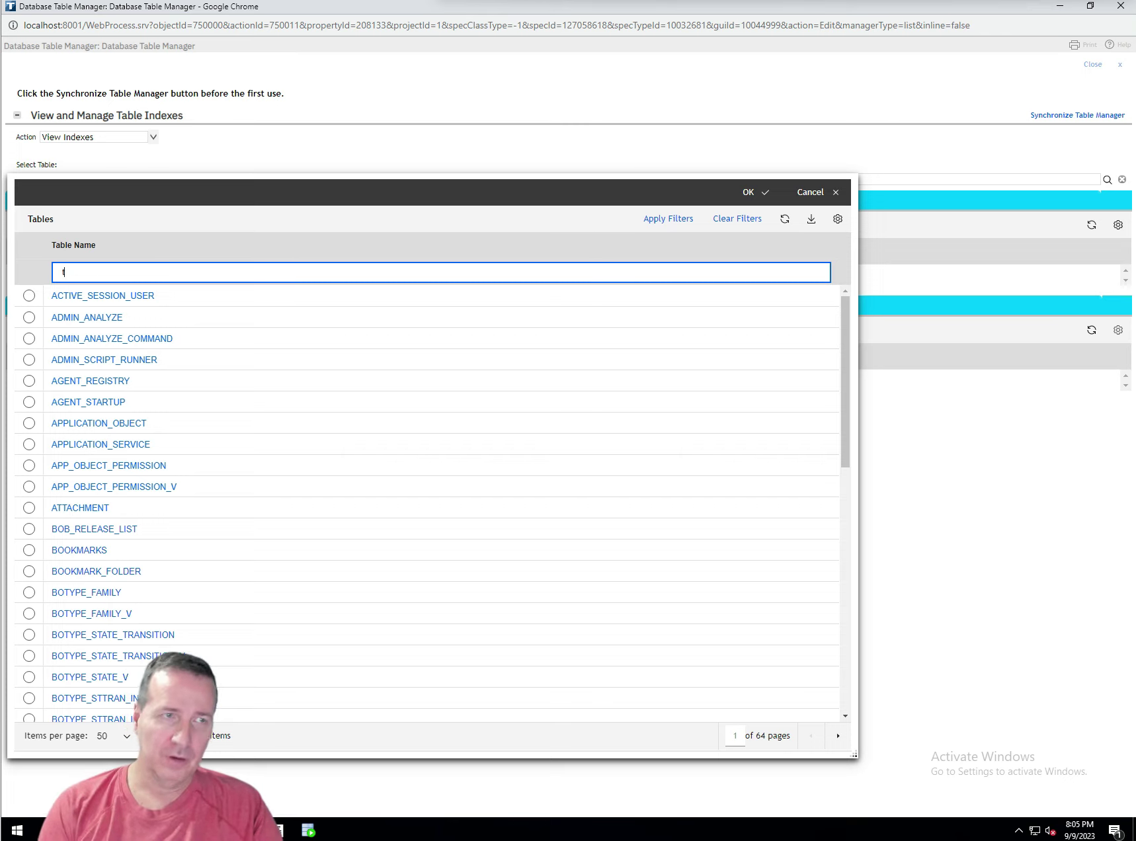
{"action": "type", "text": "rifiscallineitem"}
{"action": "key", "text": "Return"}
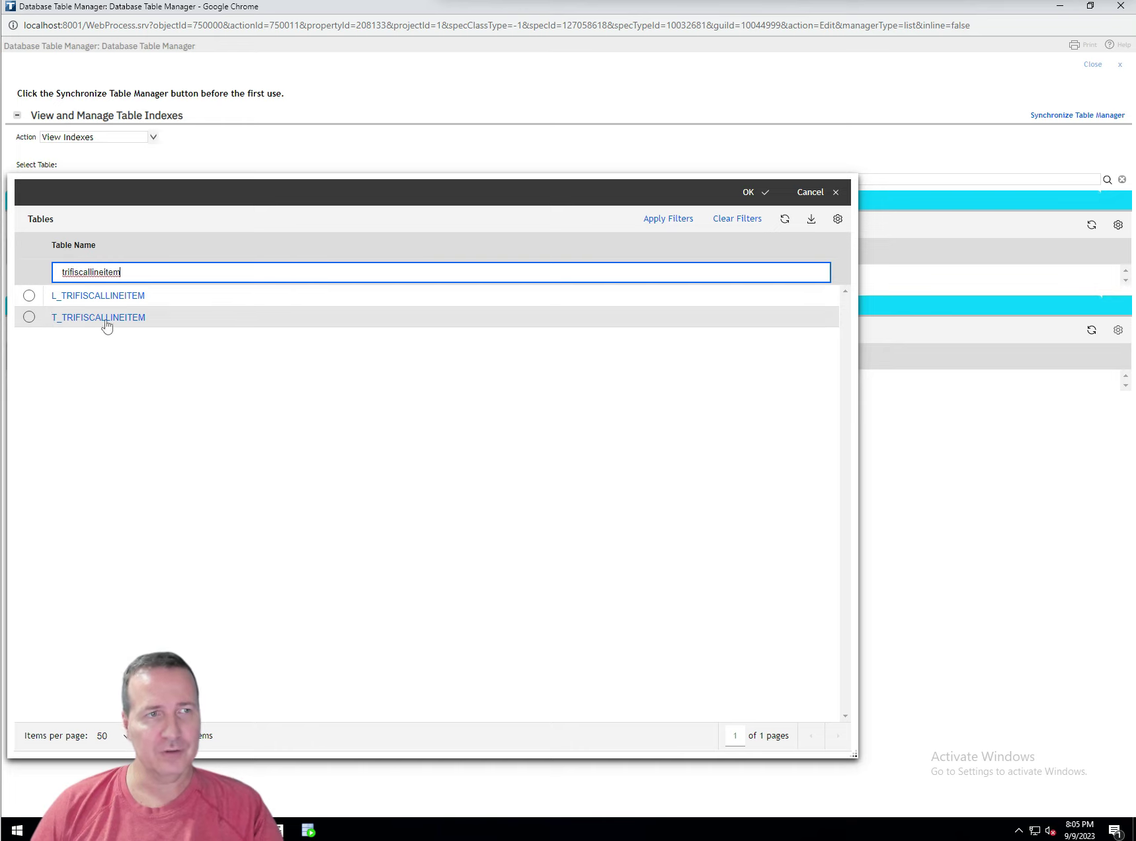
{"action": "left_click", "coordinate": [29, 318]}
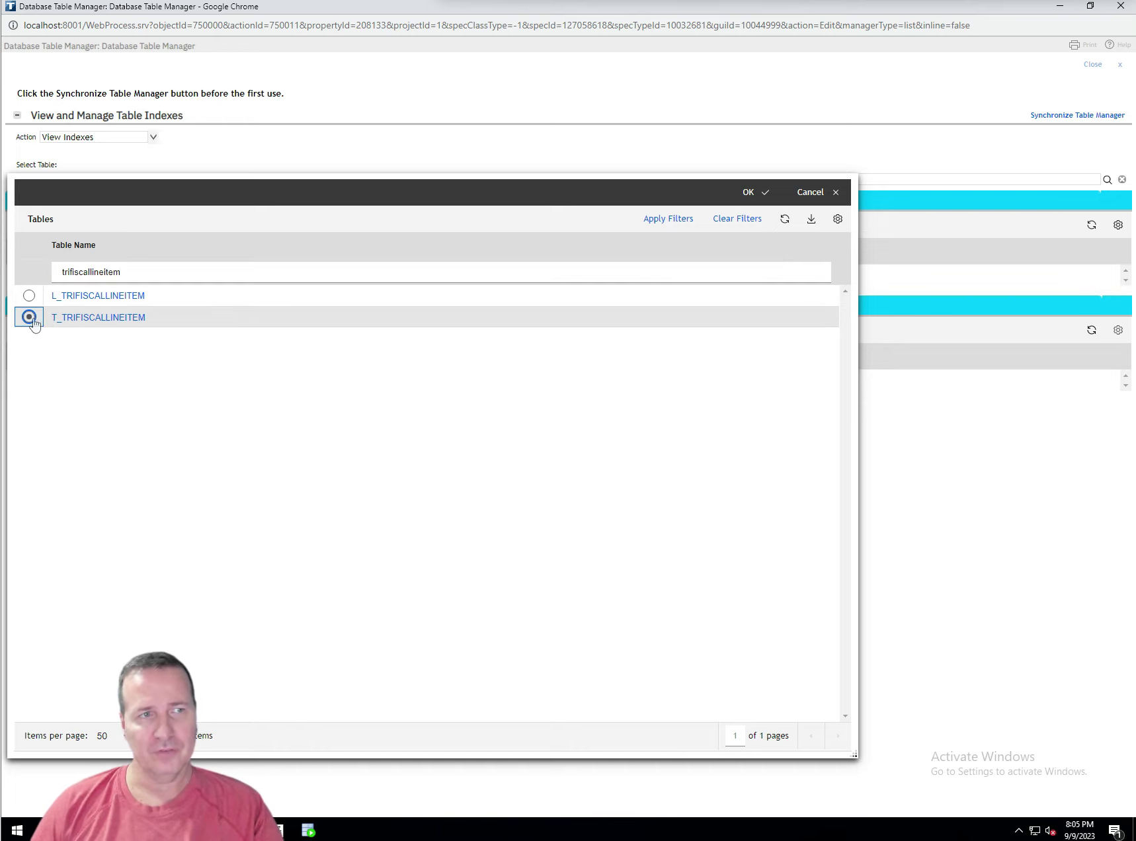
{"action": "left_click", "coordinate": [748, 192]}
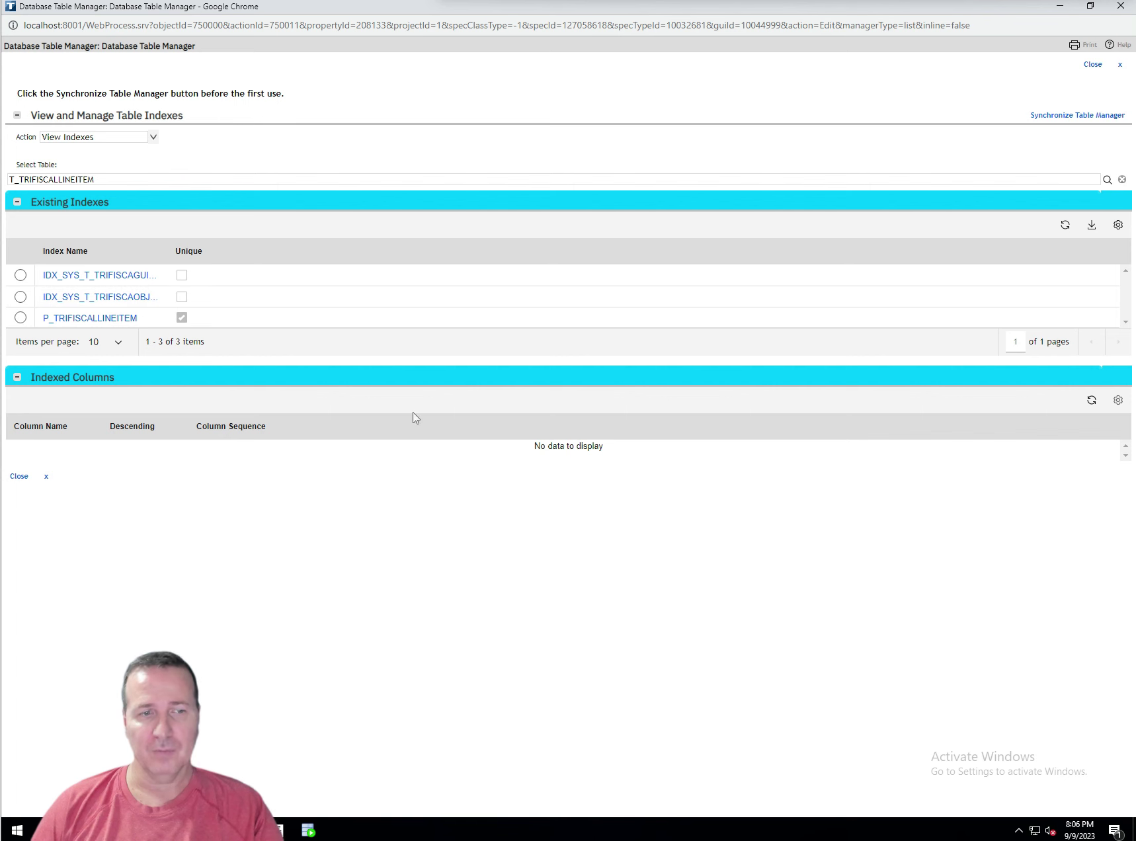
{"action": "key", "text": "alt+Tab"}
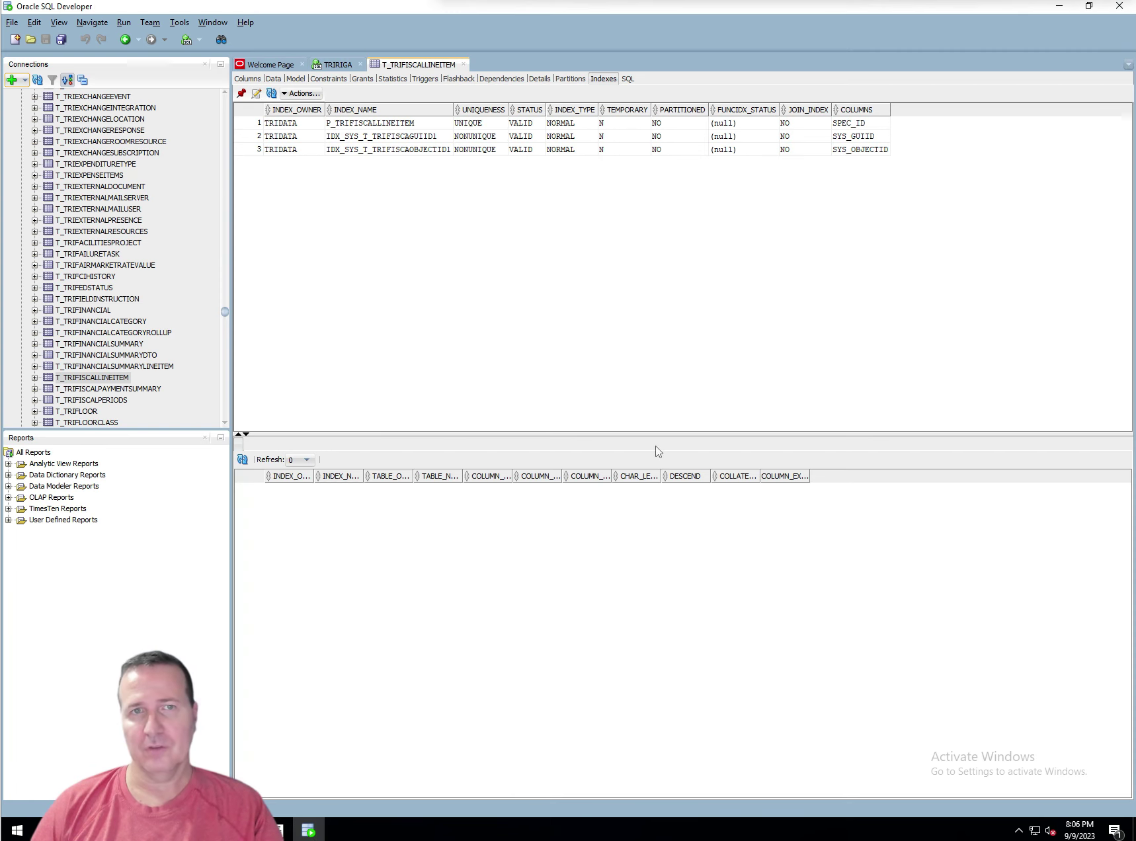
{"action": "left_click", "coordinate": [310, 832]}
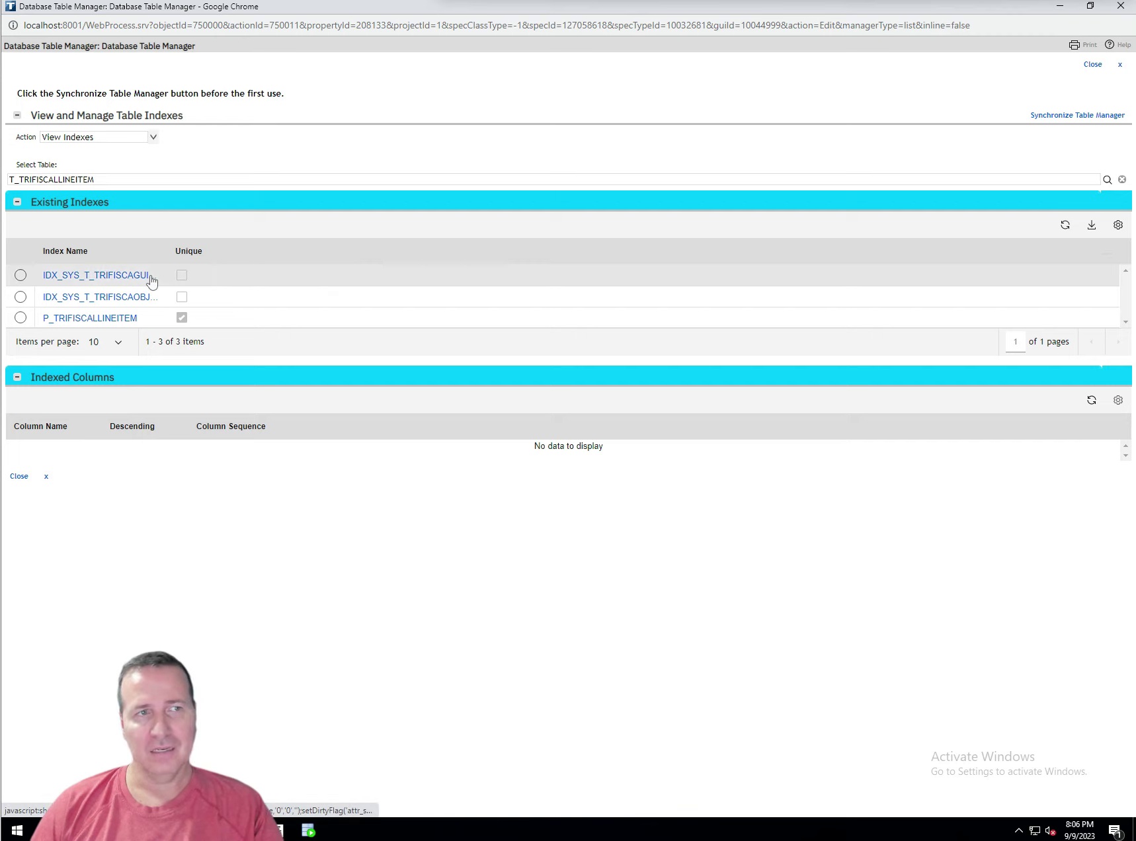
Switch the index action to Create Index and add a pending index on T_TRIFISCALLINEITEM named IDX_CST_T_TRIF…
{"action": "left_click", "coordinate": [154, 140]}
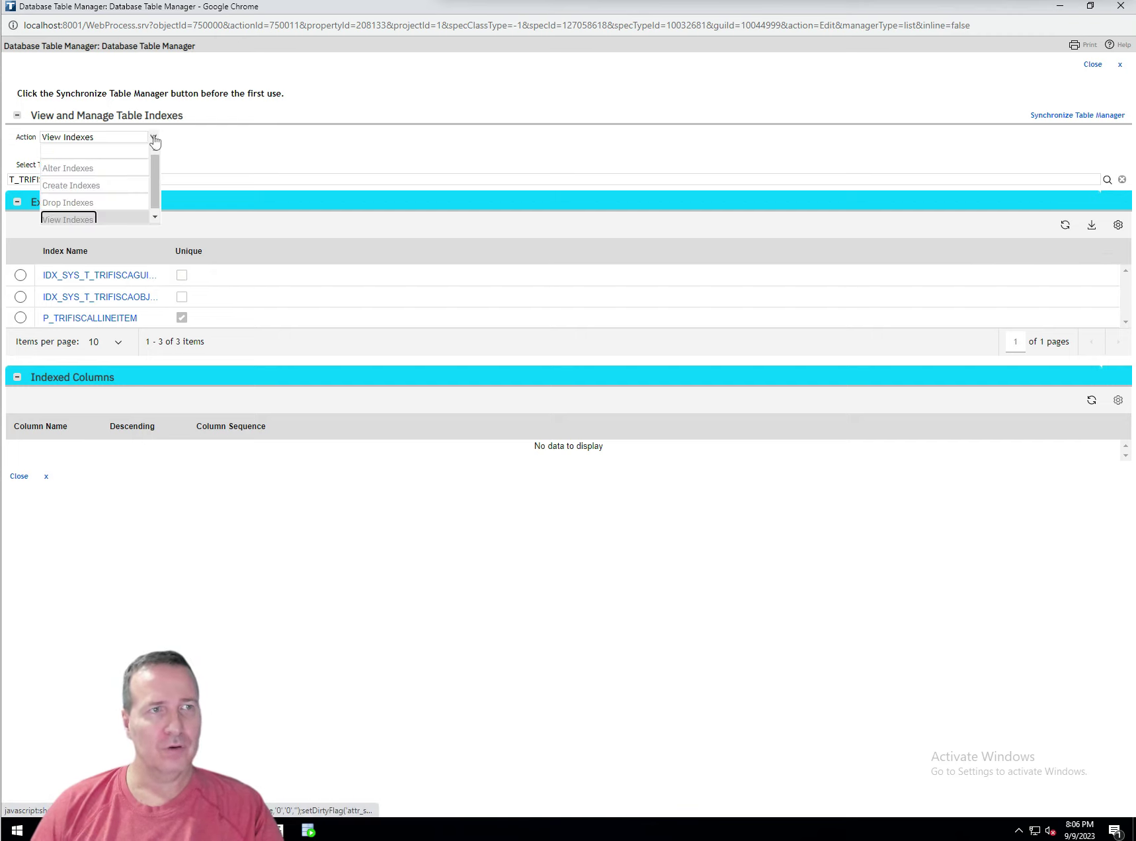
{"action": "left_click", "coordinate": [99, 189]}
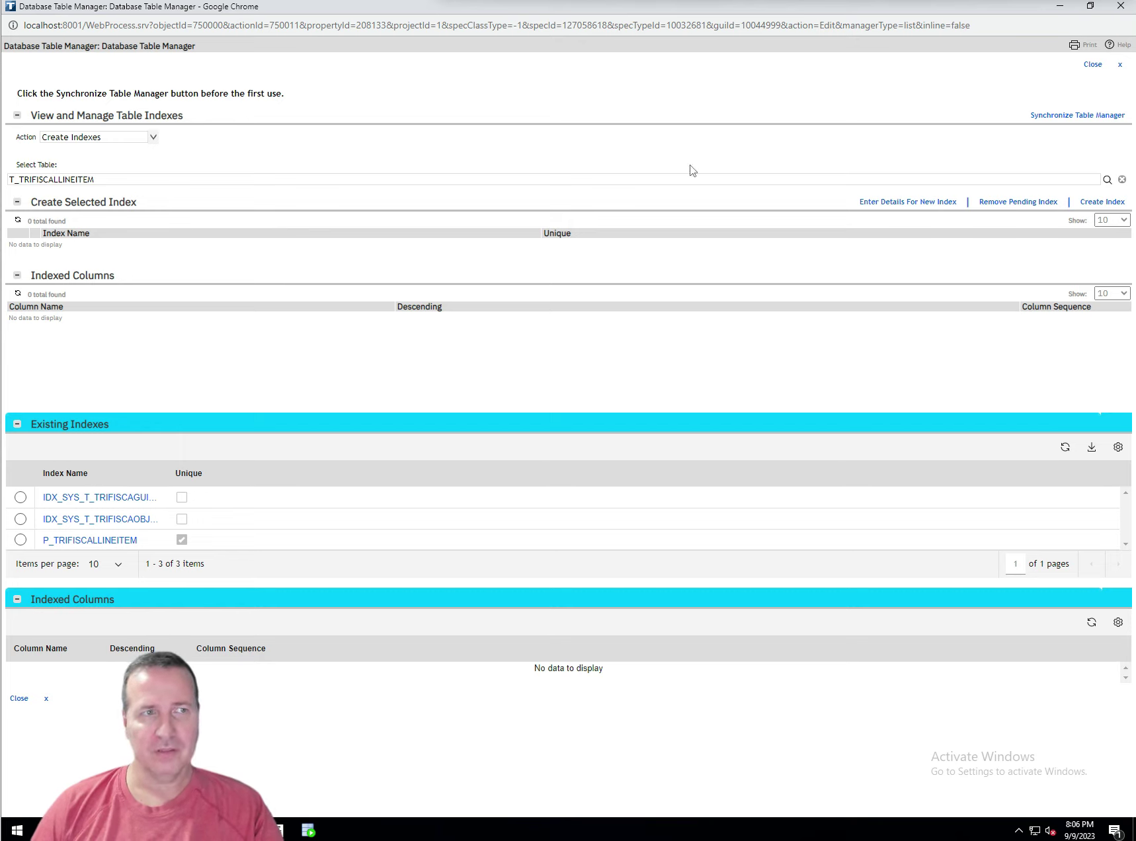
{"action": "left_click", "coordinate": [883, 203]}
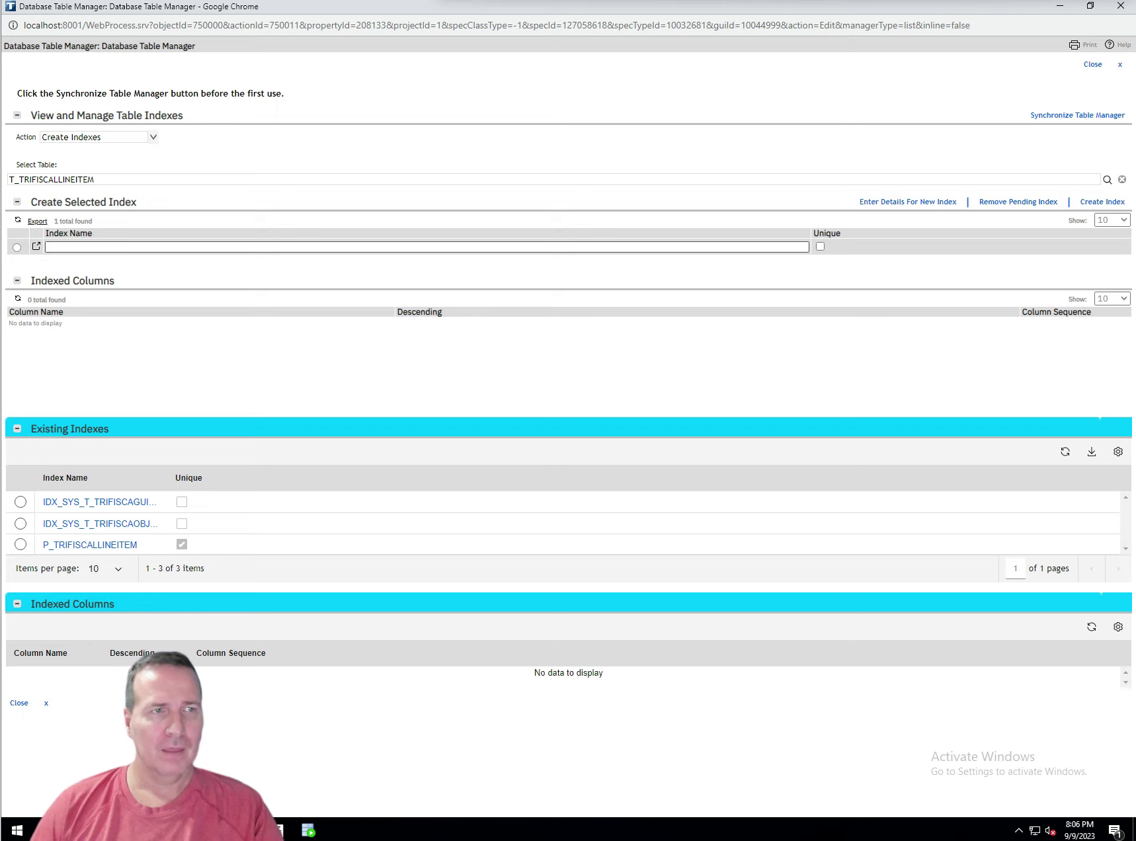
{"action": "left_click", "coordinate": [46, 247]}
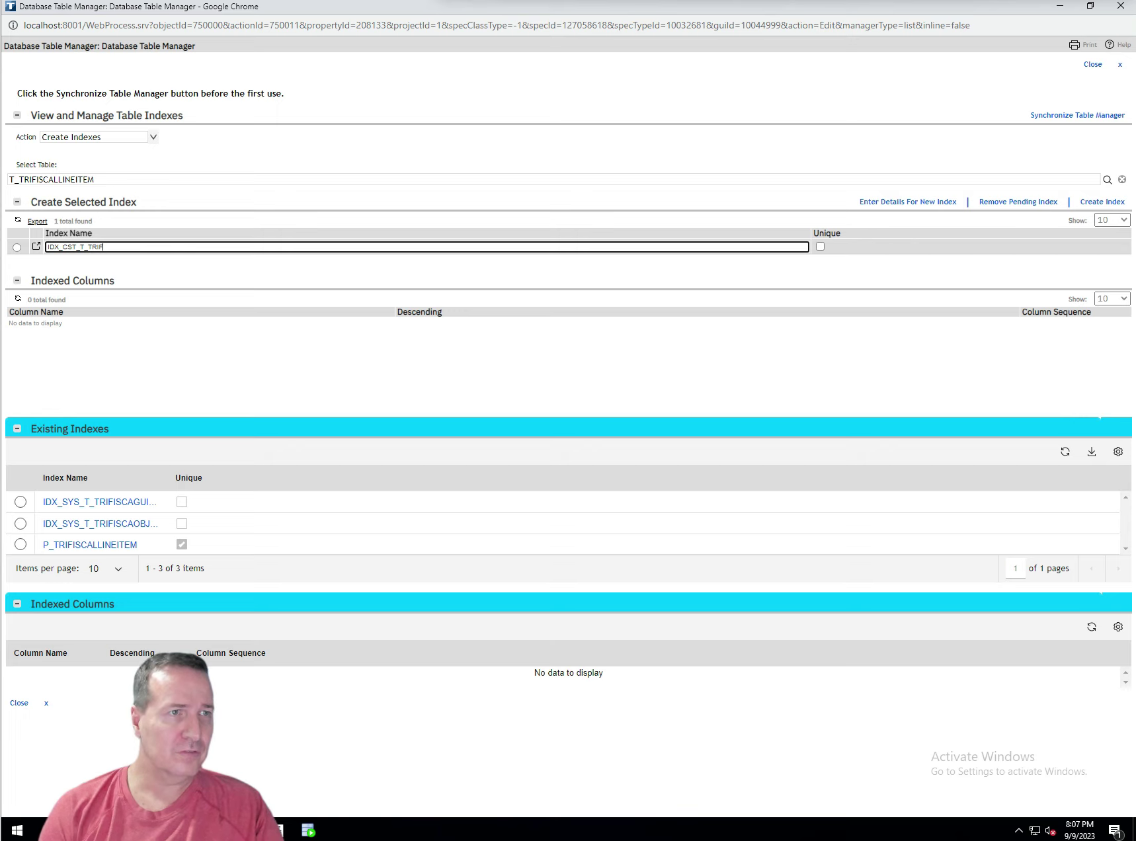
Complete the non-unique index name as IDX_CST_T_TRIFISCAISFISCALFORSYSKEY and select its row for column definition
{"action": "type", "text": "ISCA"}
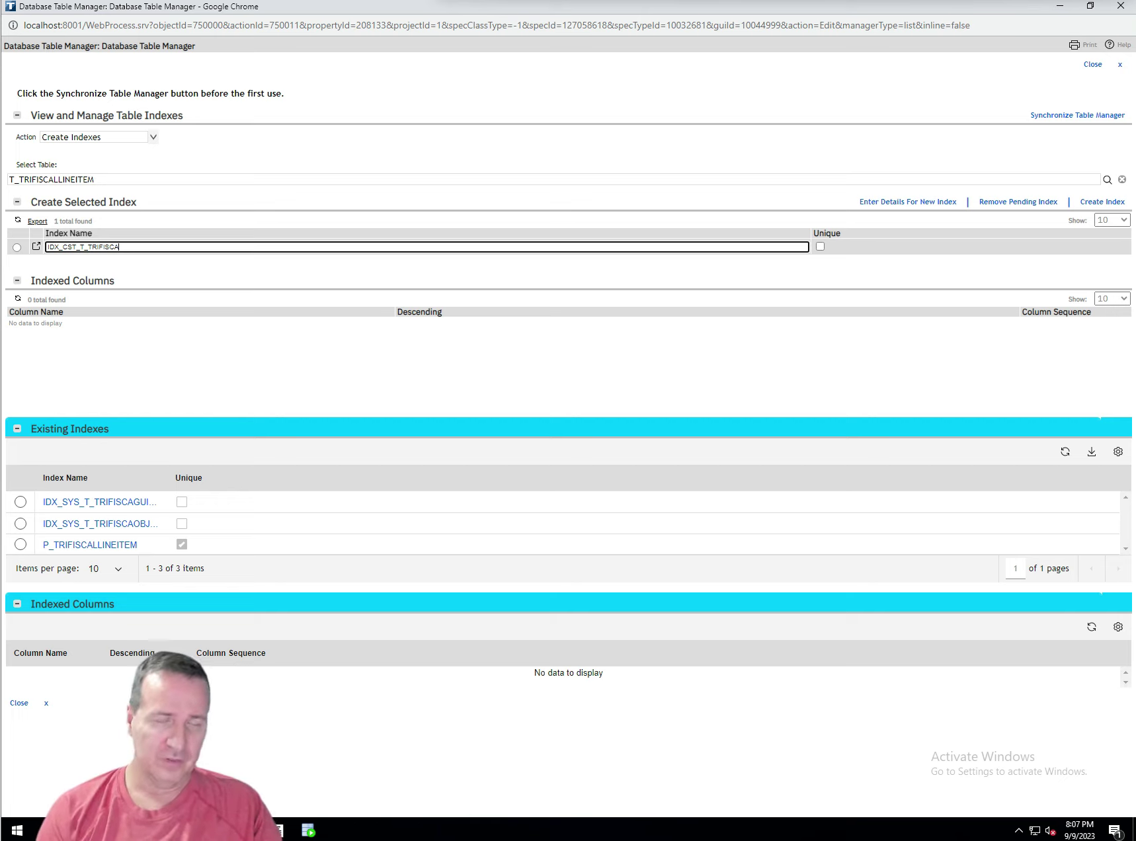
{"action": "type", "text": "ISFISCALFOR"}
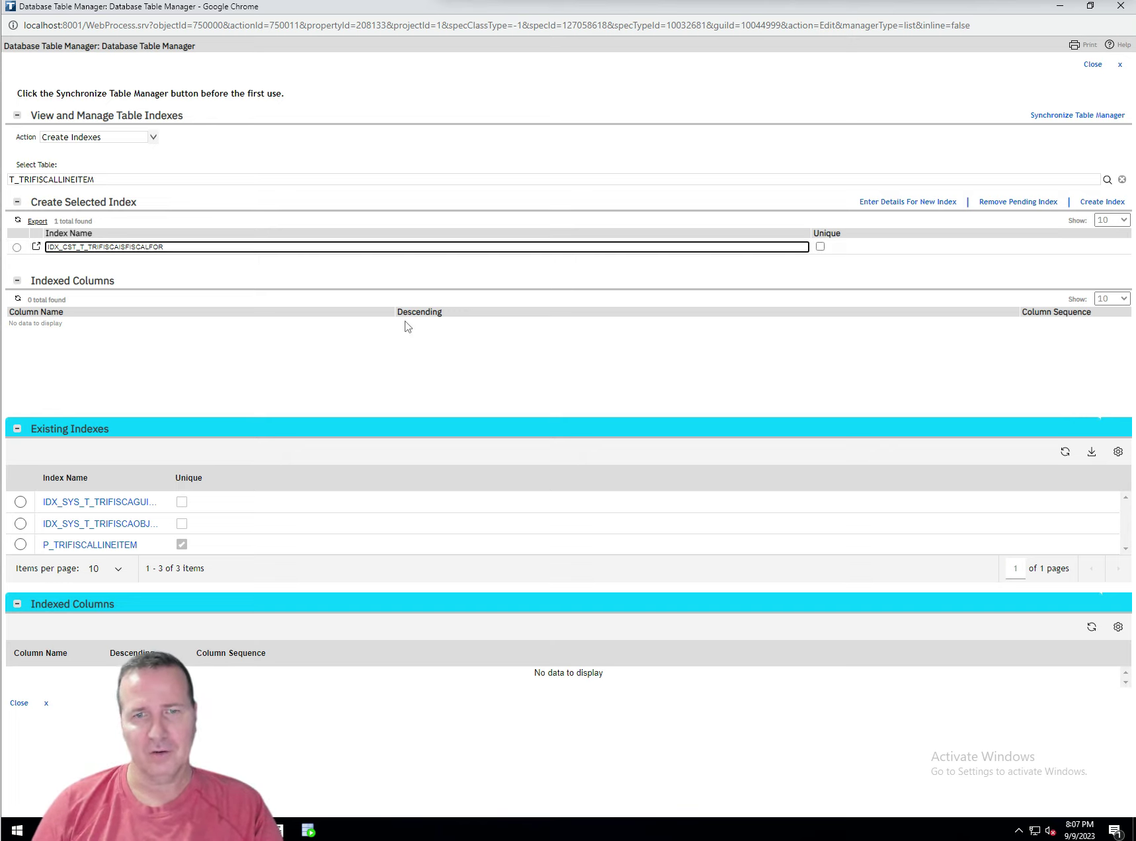
{"action": "left_click", "coordinate": [309, 831]}
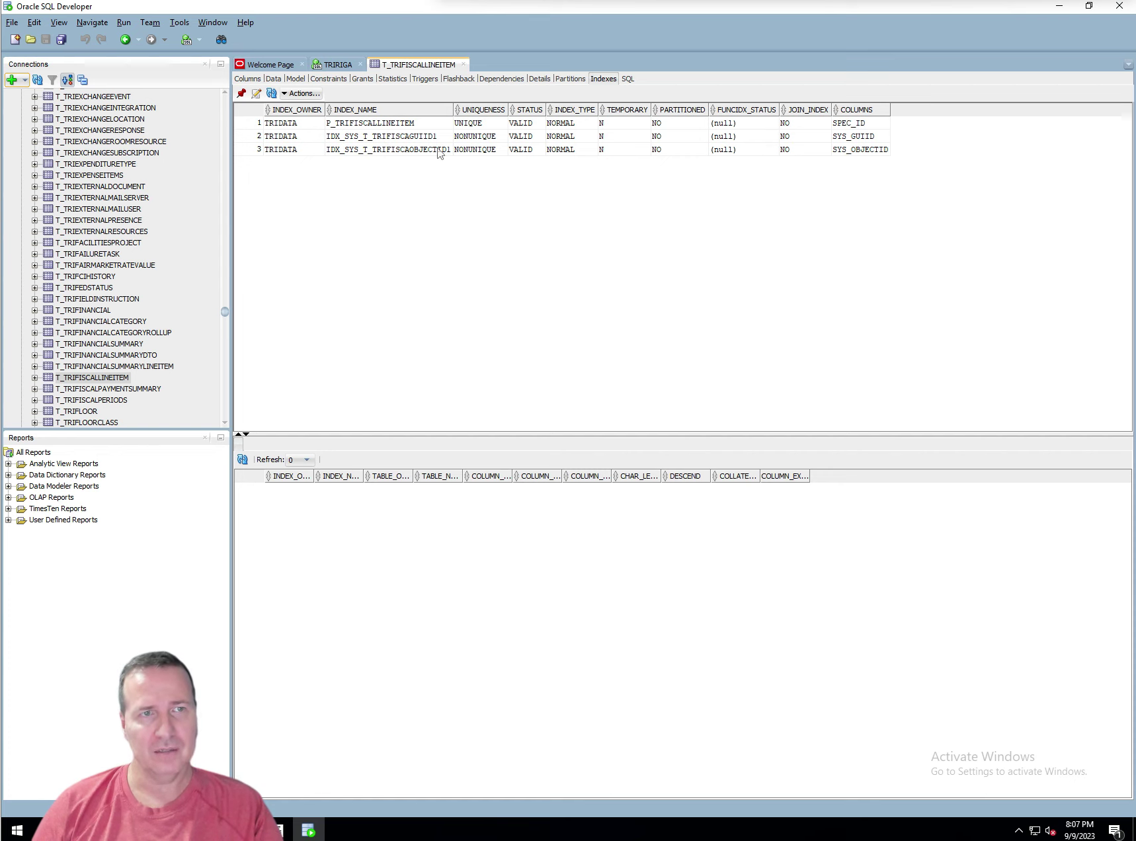
{"action": "left_click", "coordinate": [309, 830]}
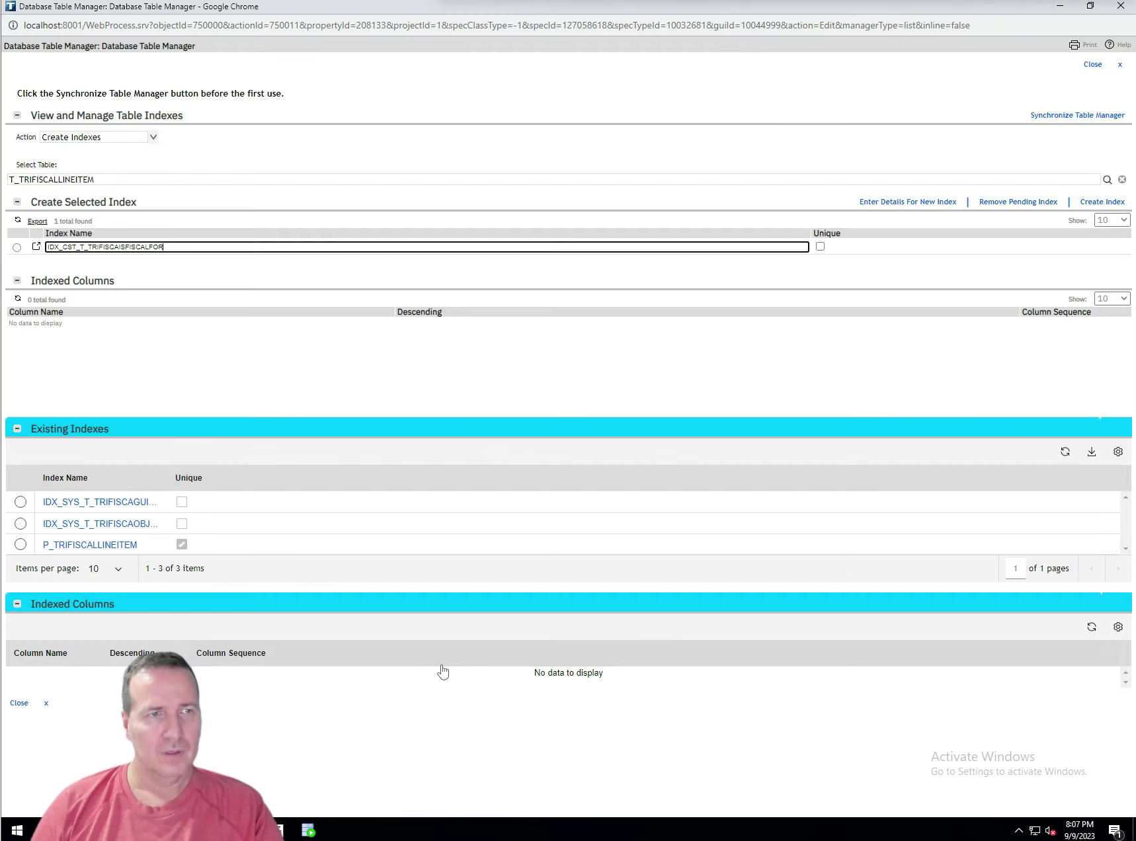
{"action": "type", "text": "SYSKEY"}
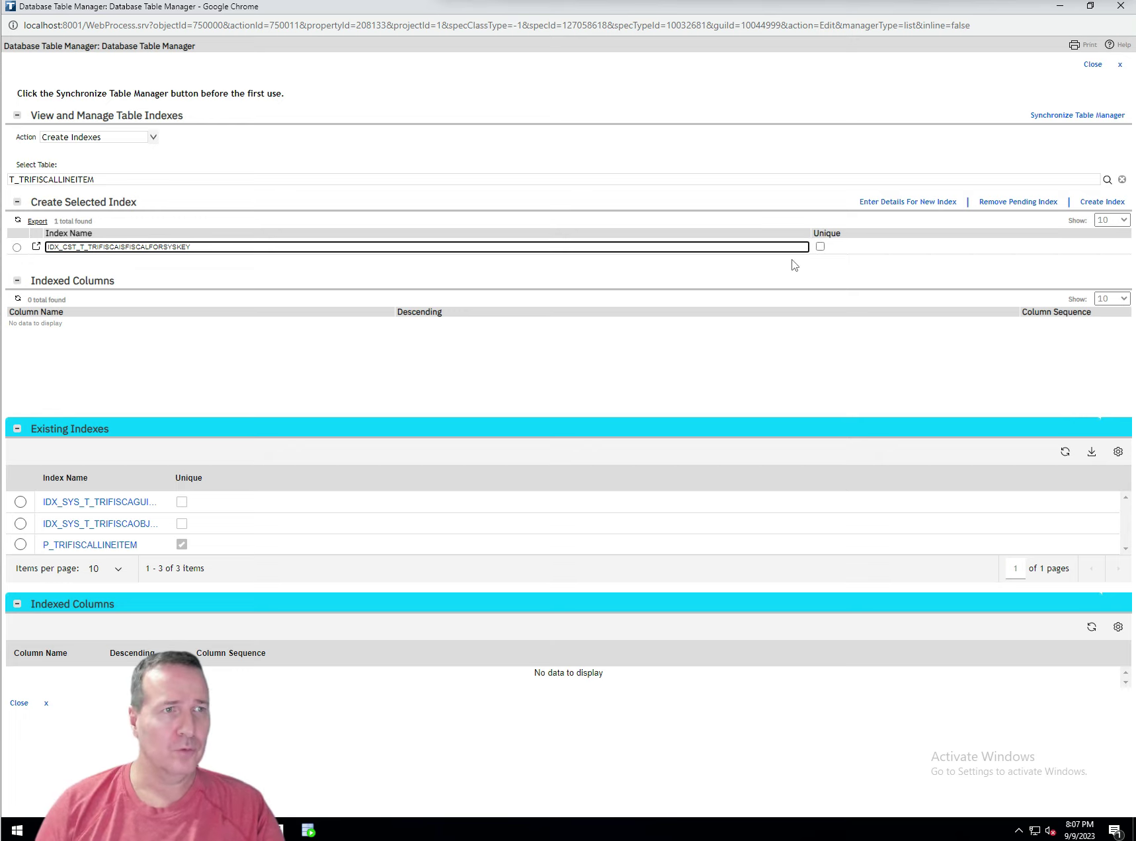
{"action": "left_click", "coordinate": [17, 248]}
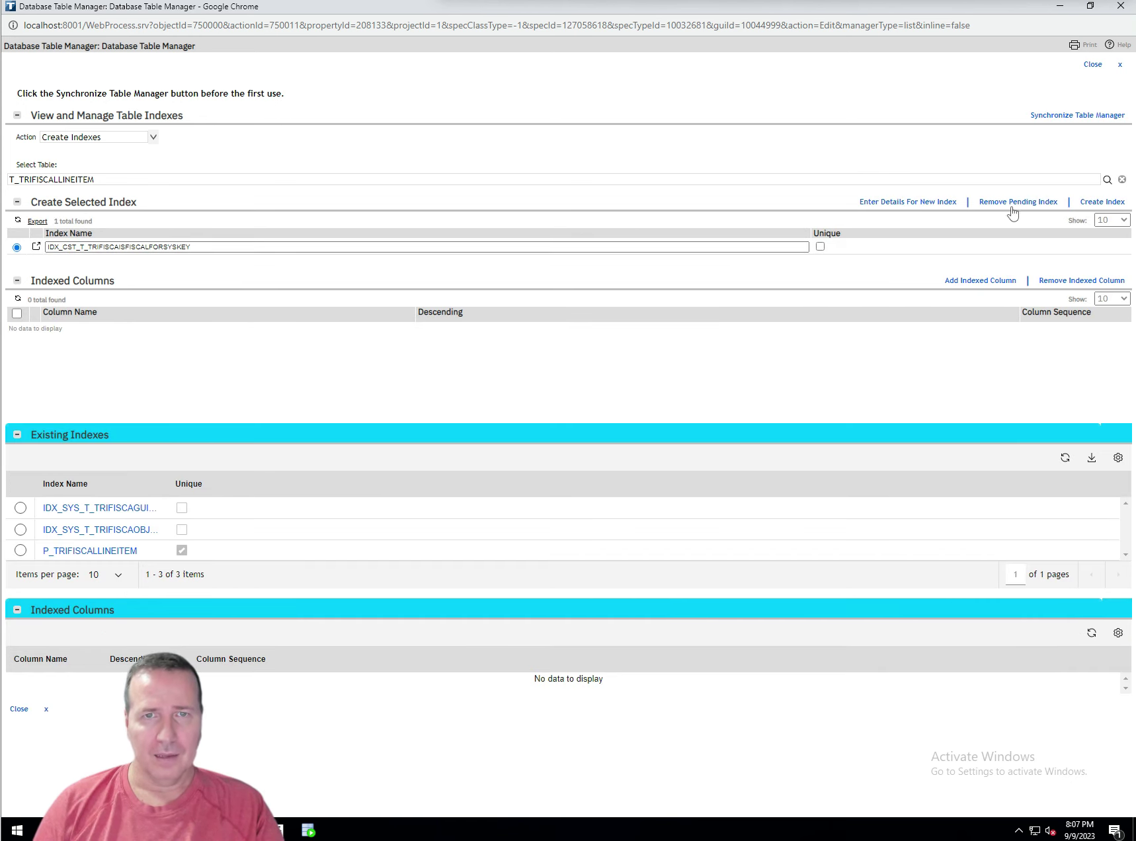
Add an indexed column to IDX_CST_T_TRIFISCAISFISCALFORSYSKEY and open its Indexed Column form
{"action": "left_click", "coordinate": [964, 283]}
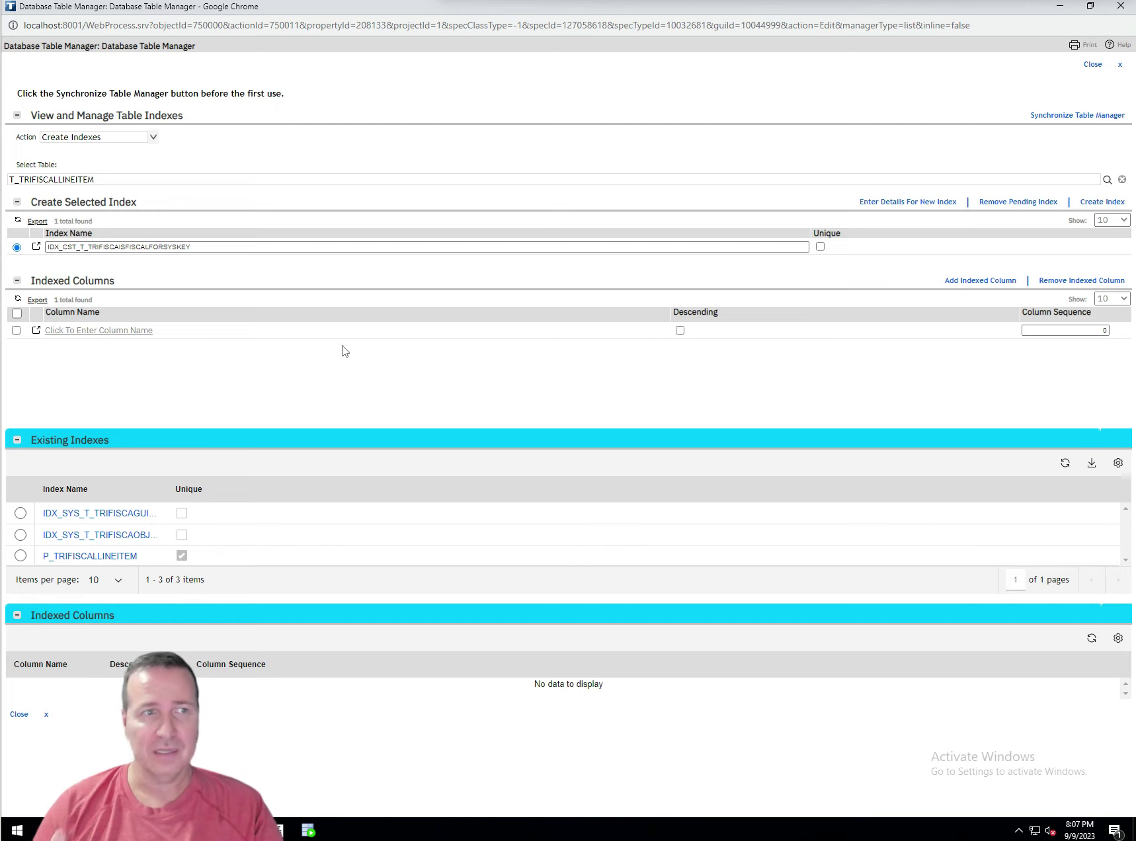
{"action": "left_click", "coordinate": [113, 331]}
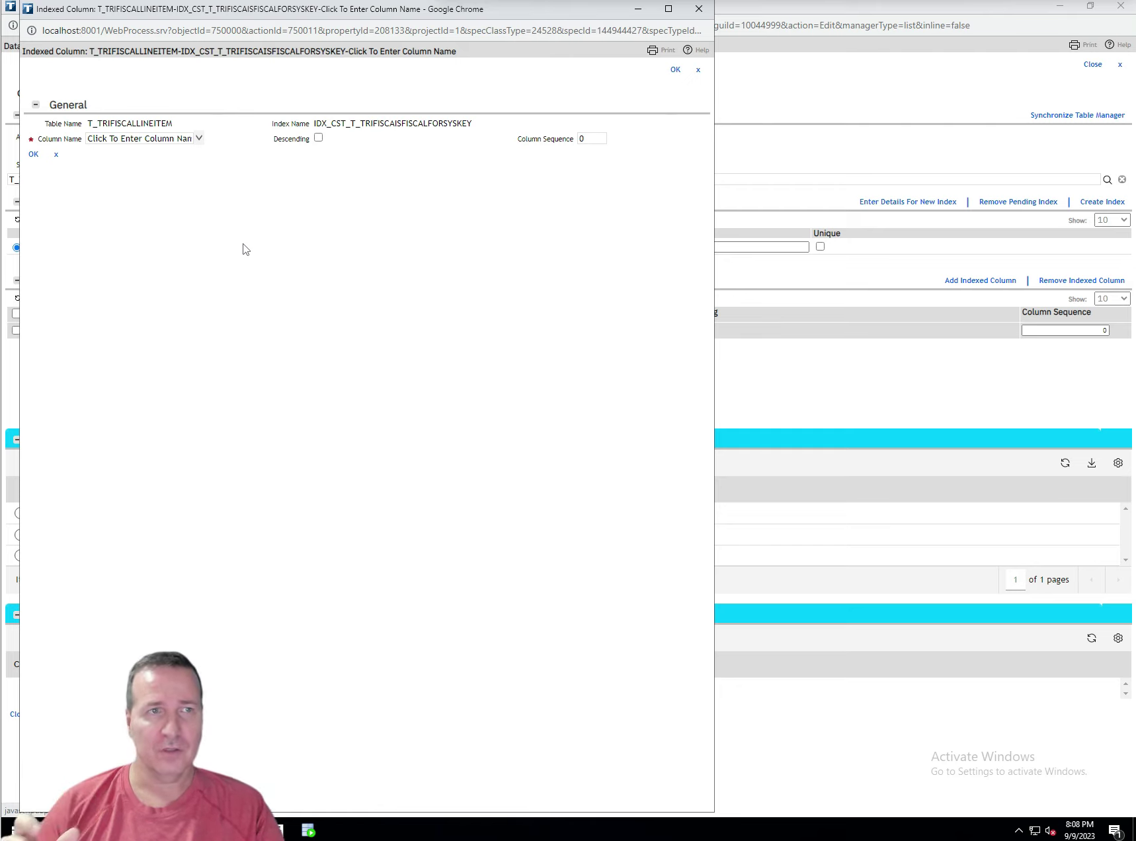
Set the indexed column to ISFISCALFORSYSKEY with column sequence 1 and save it
{"action": "left_click", "coordinate": [198, 139]}
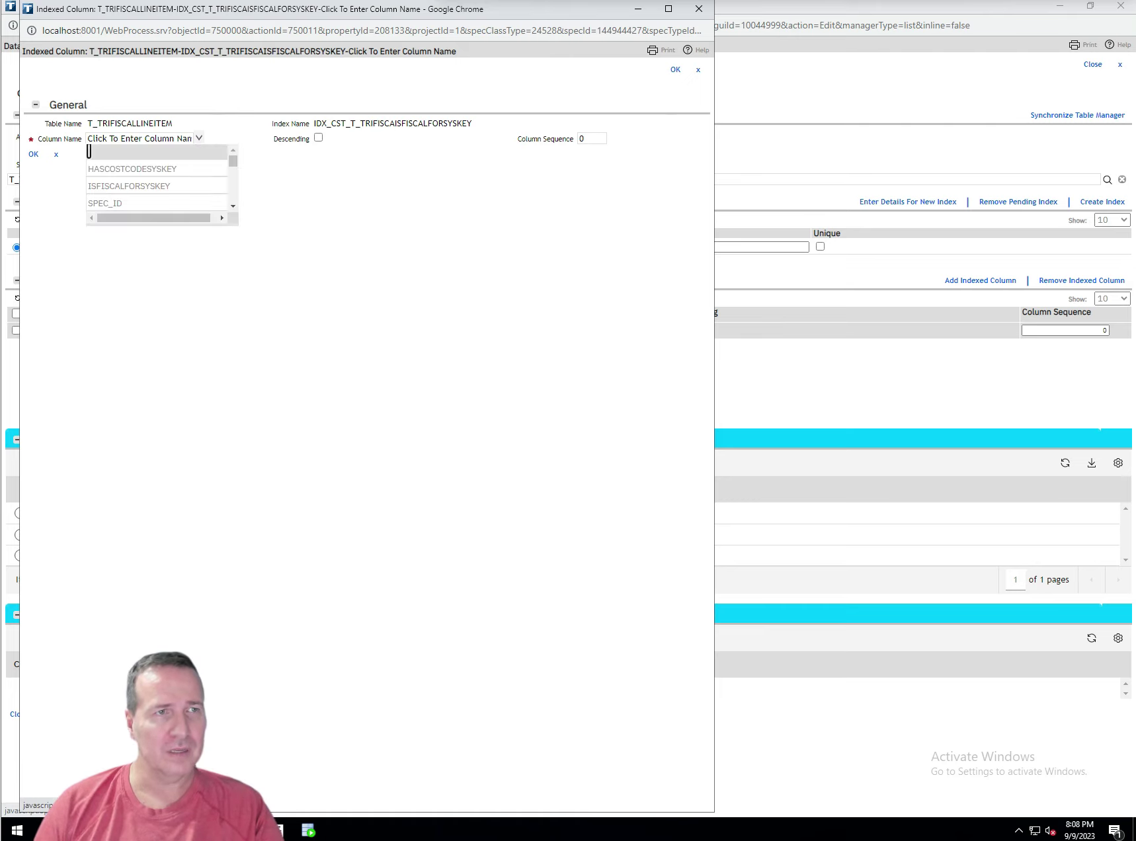
{"action": "left_click", "coordinate": [154, 186]}
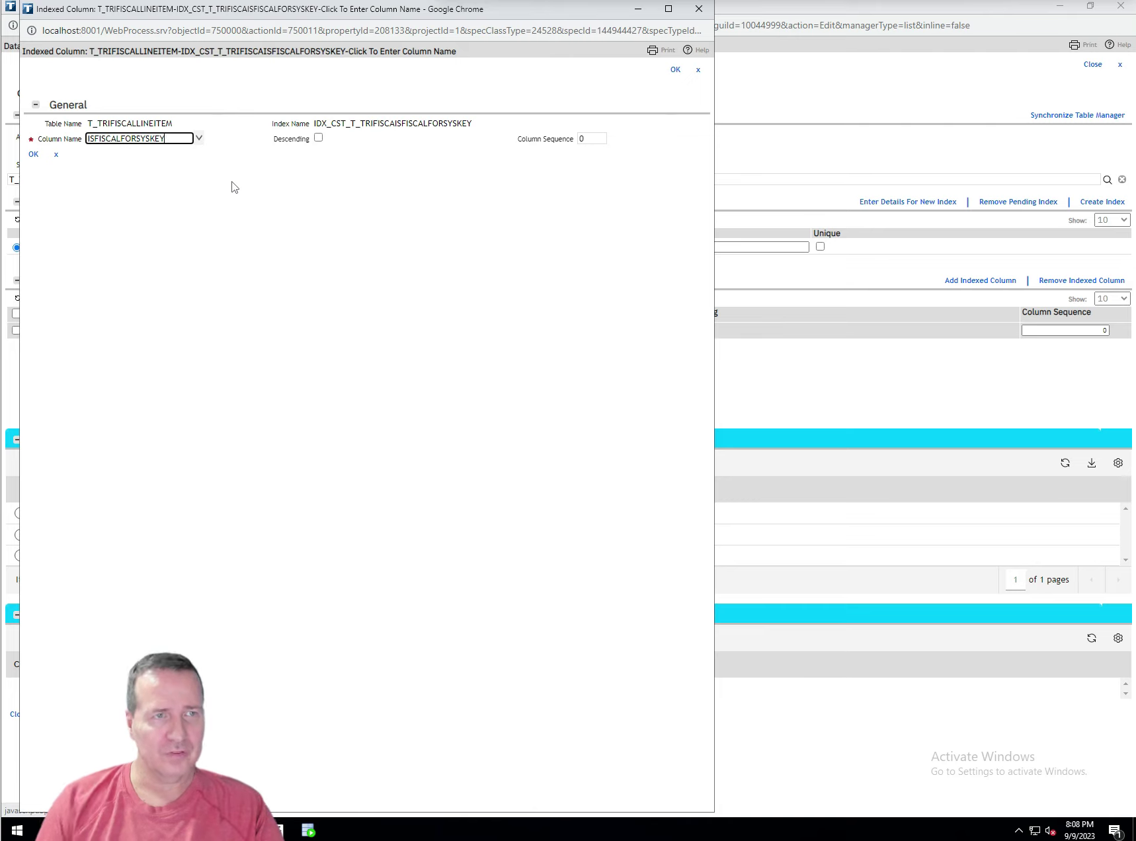
{"action": "left_click", "coordinate": [582, 139]}
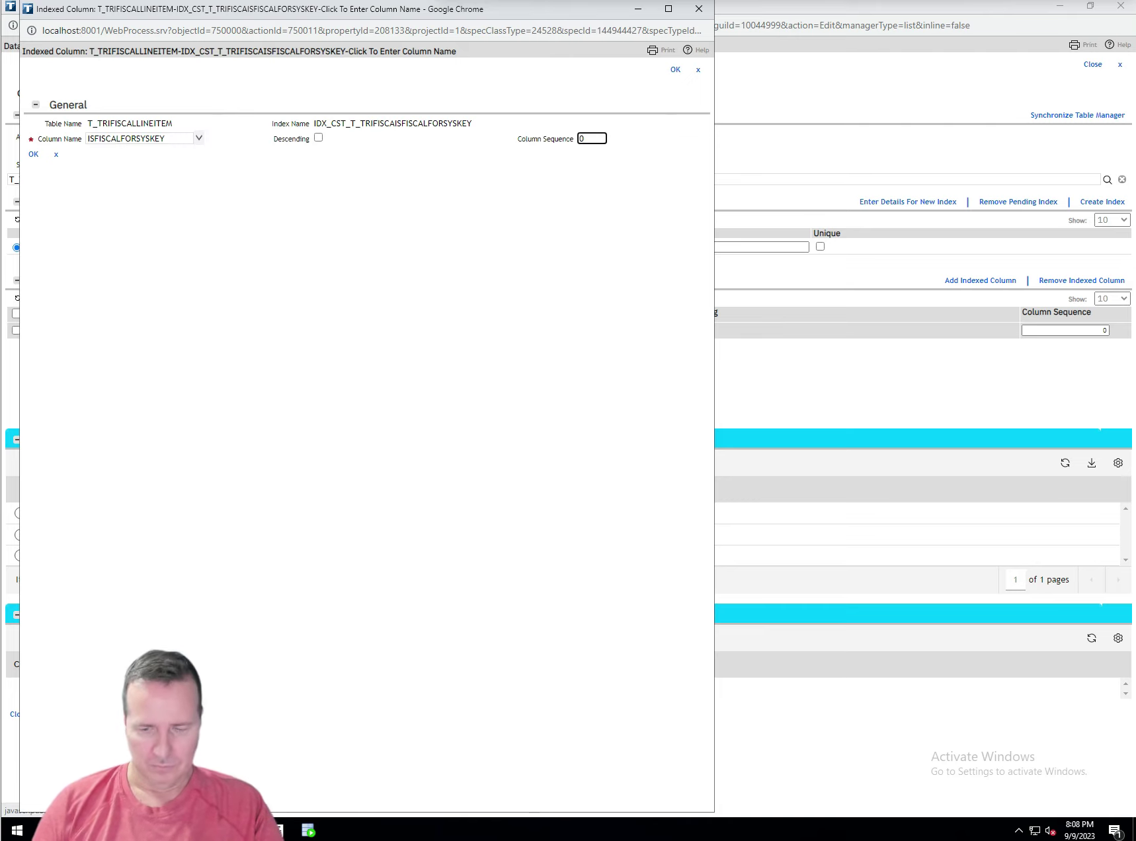
{"action": "key", "text": "BackSpace"}
{"action": "type", "text": "1"}
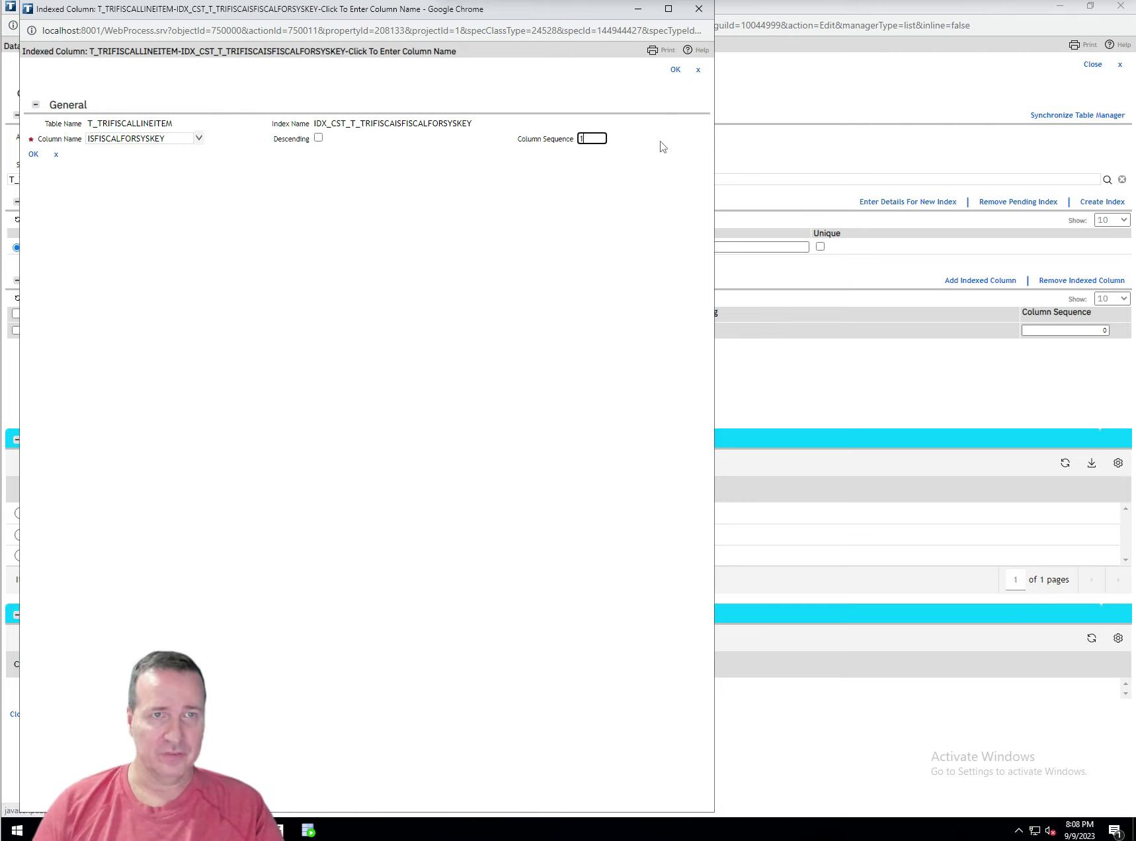
{"action": "left_click", "coordinate": [673, 70]}
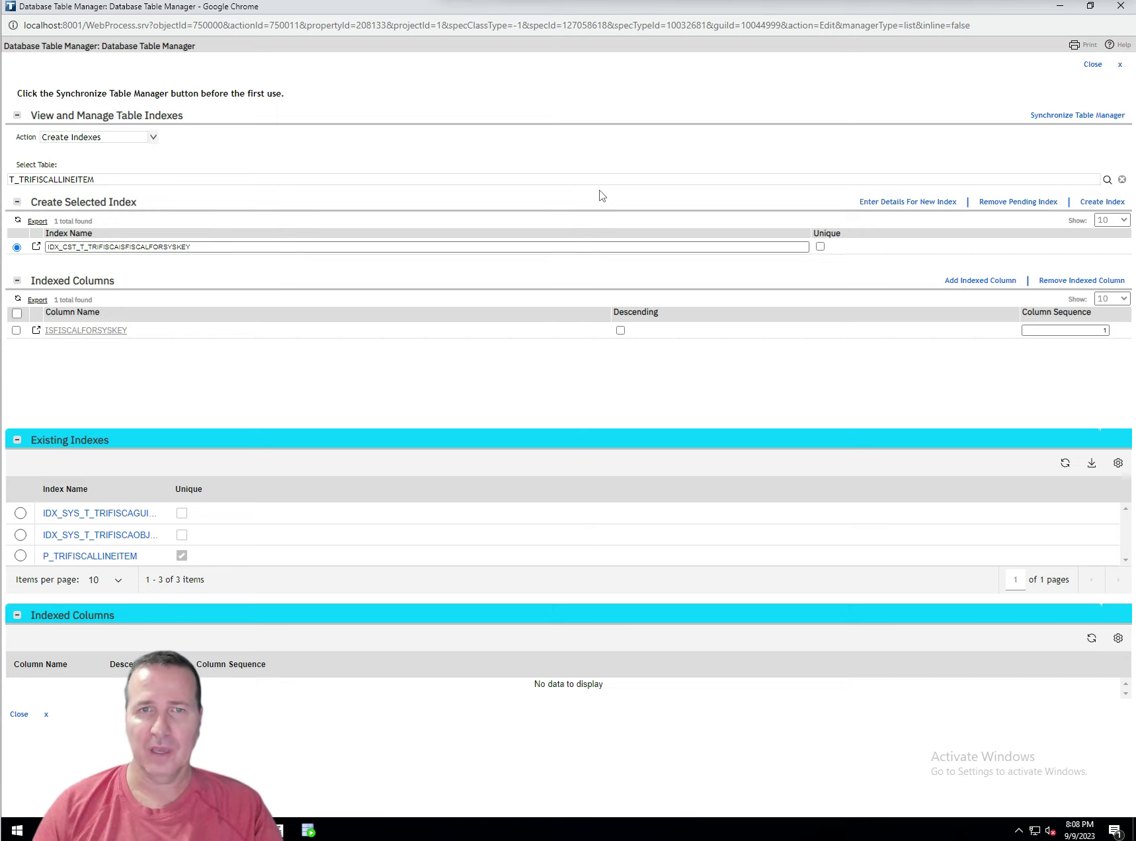
Add a second, unnamed indexed-column row and open its details form
{"action": "left_click", "coordinate": [980, 282]}
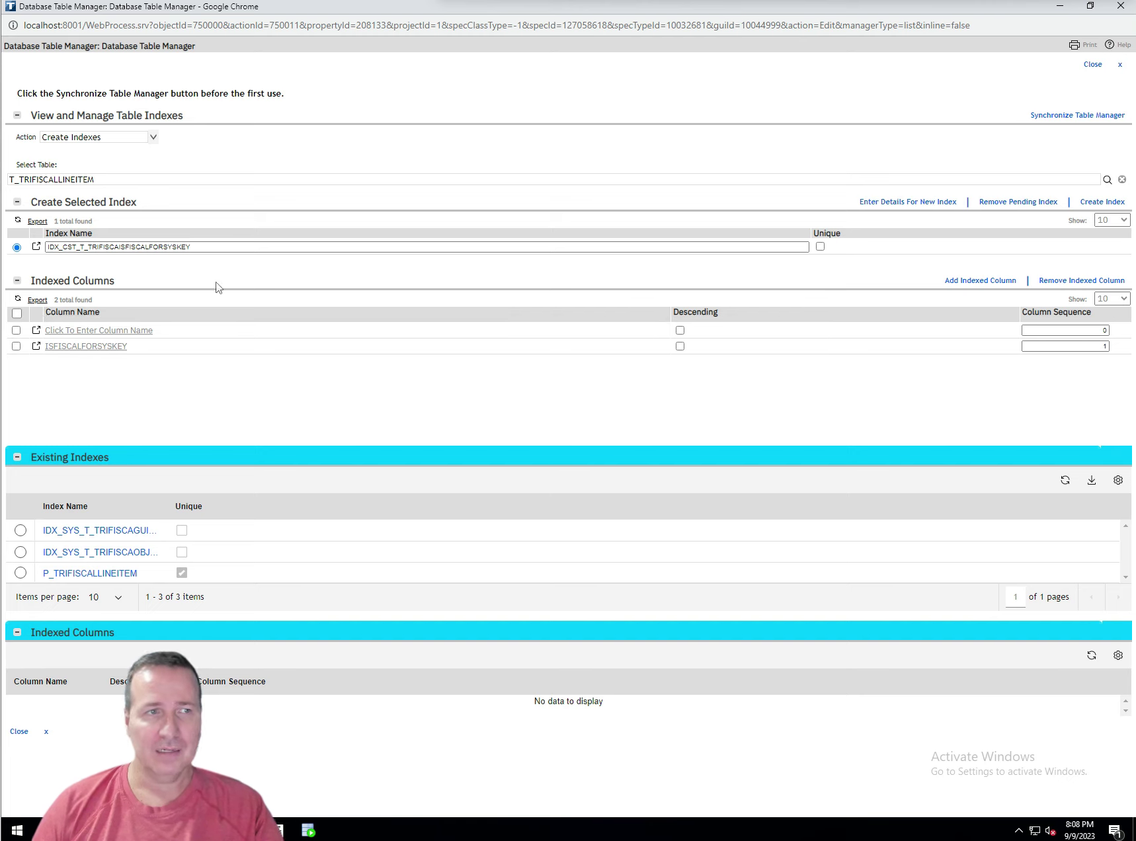
{"action": "left_click", "coordinate": [114, 330]}
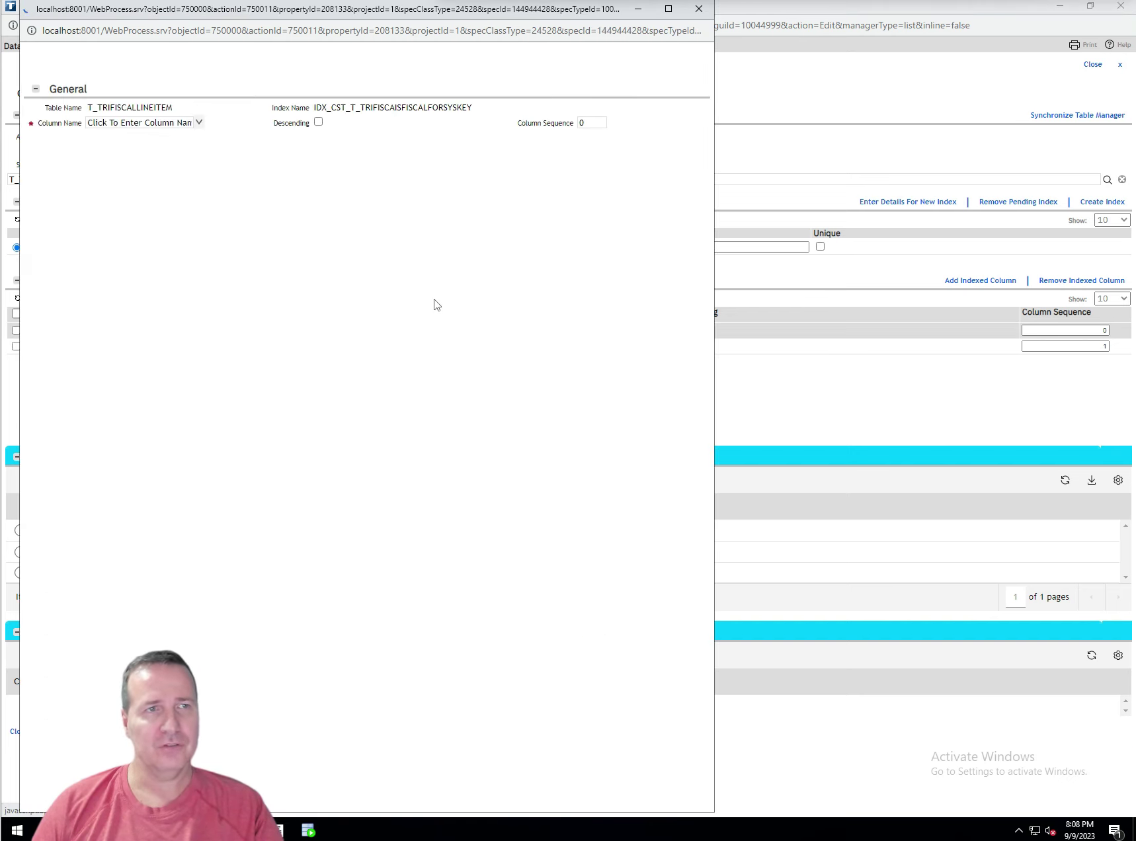
Set the second indexed column to TRIFORMNAMESY with column sequence 2 and save it
{"action": "left_click", "coordinate": [196, 141]}
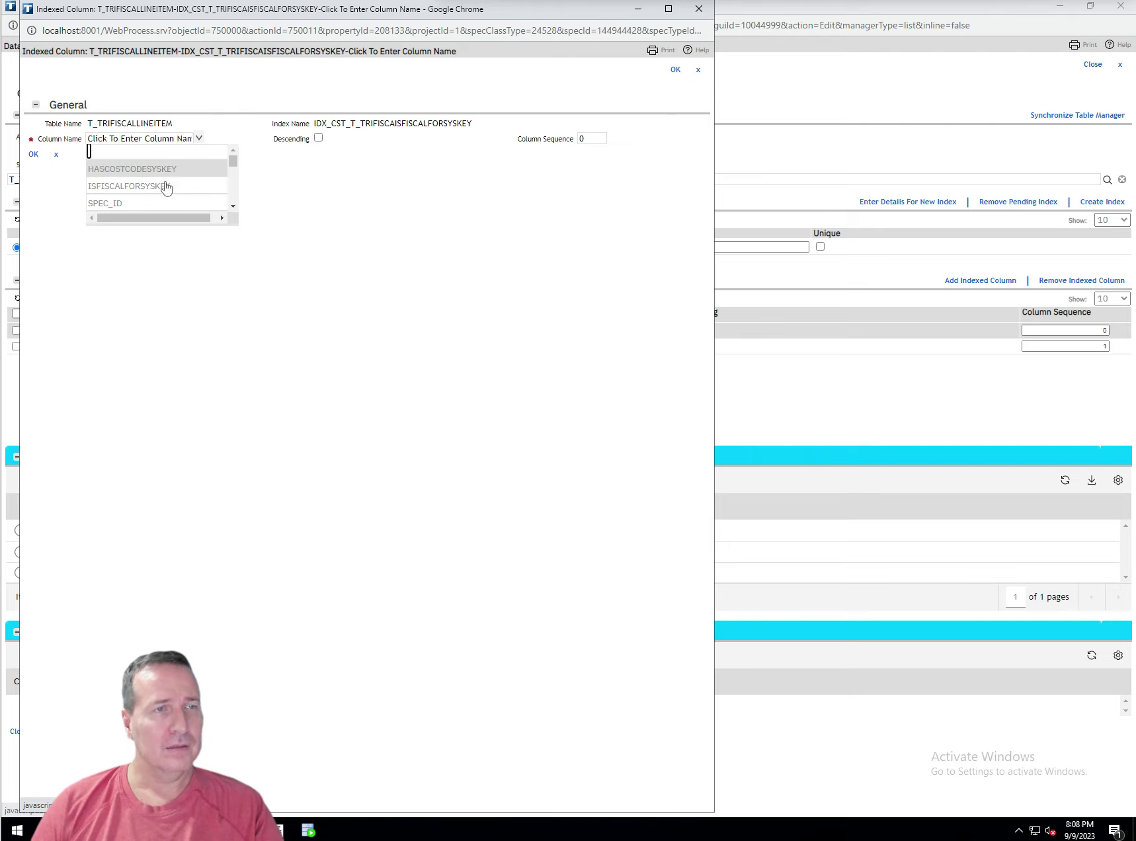
{"action": "scroll", "coordinate": [169, 177], "scroll_direction": "down", "scroll_amount": 5}
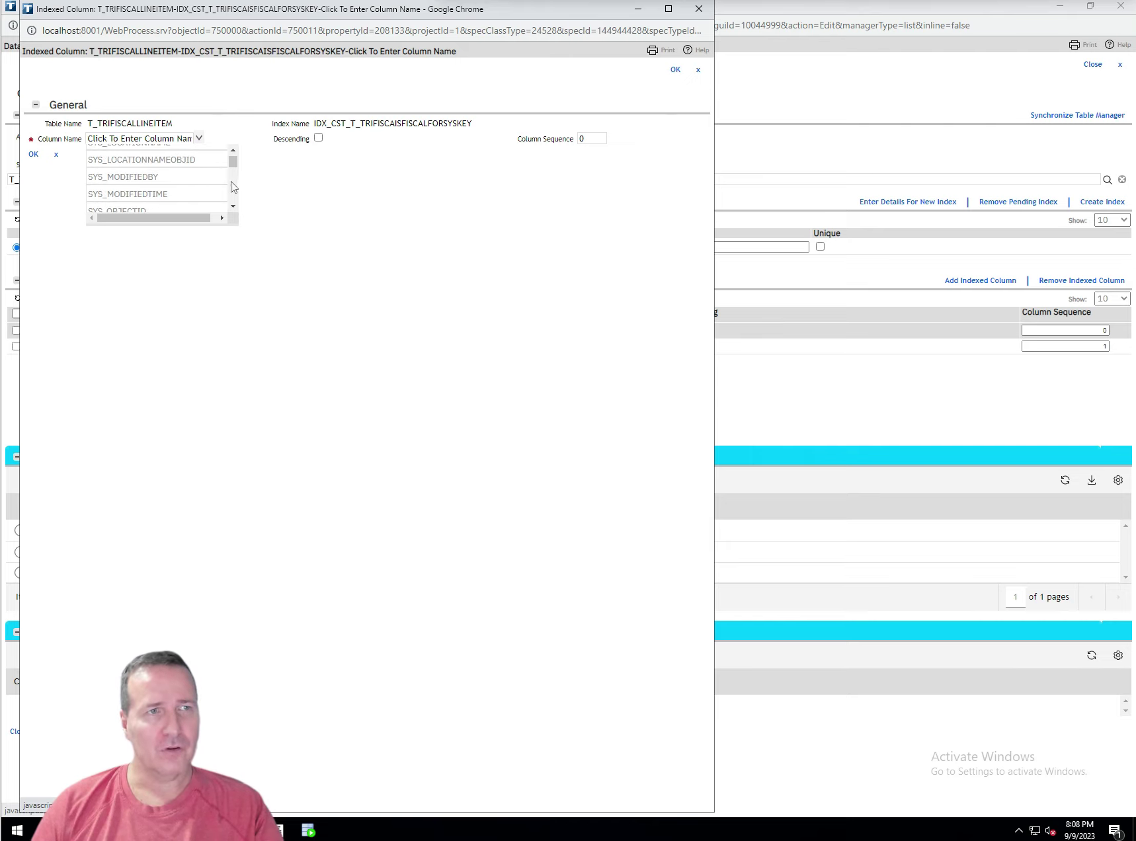
{"action": "left_click_drag", "start_coordinate": [235, 169], "coordinate": [234, 174]}
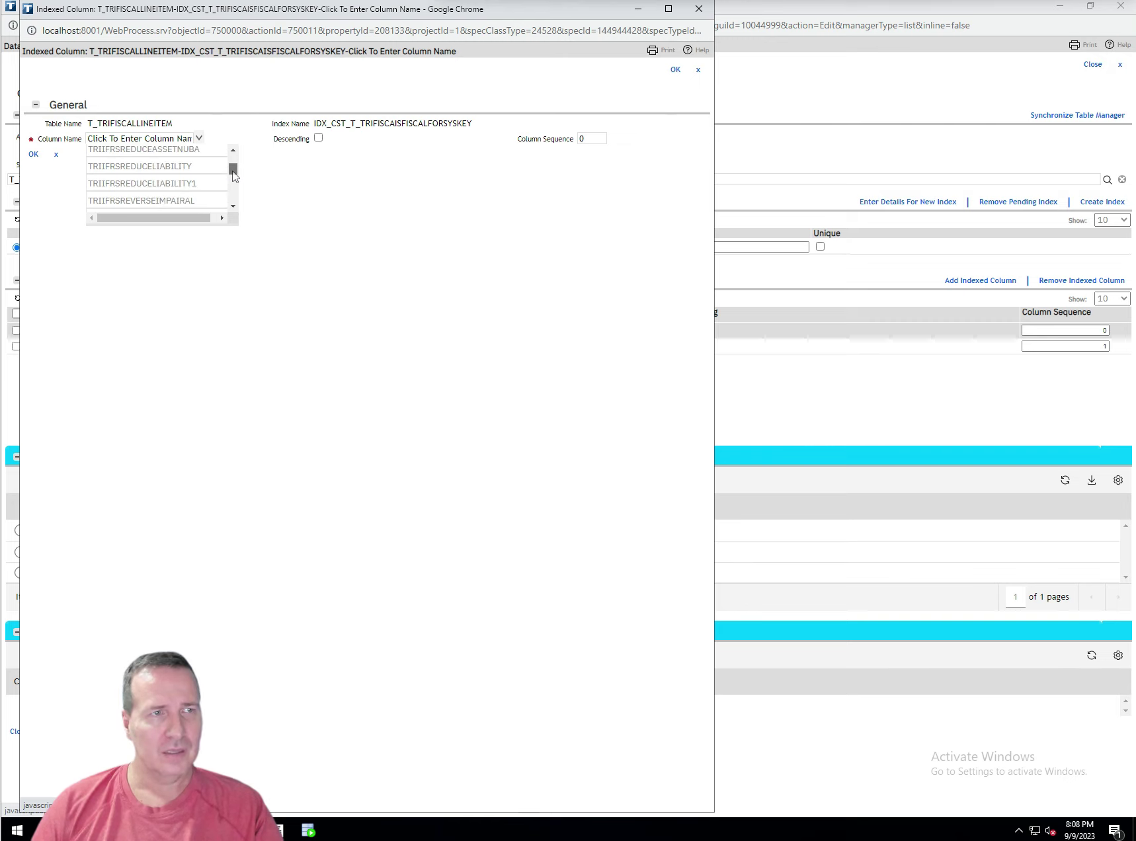
{"action": "scroll", "coordinate": [211, 175], "scroll_direction": "up", "scroll_amount": 3}
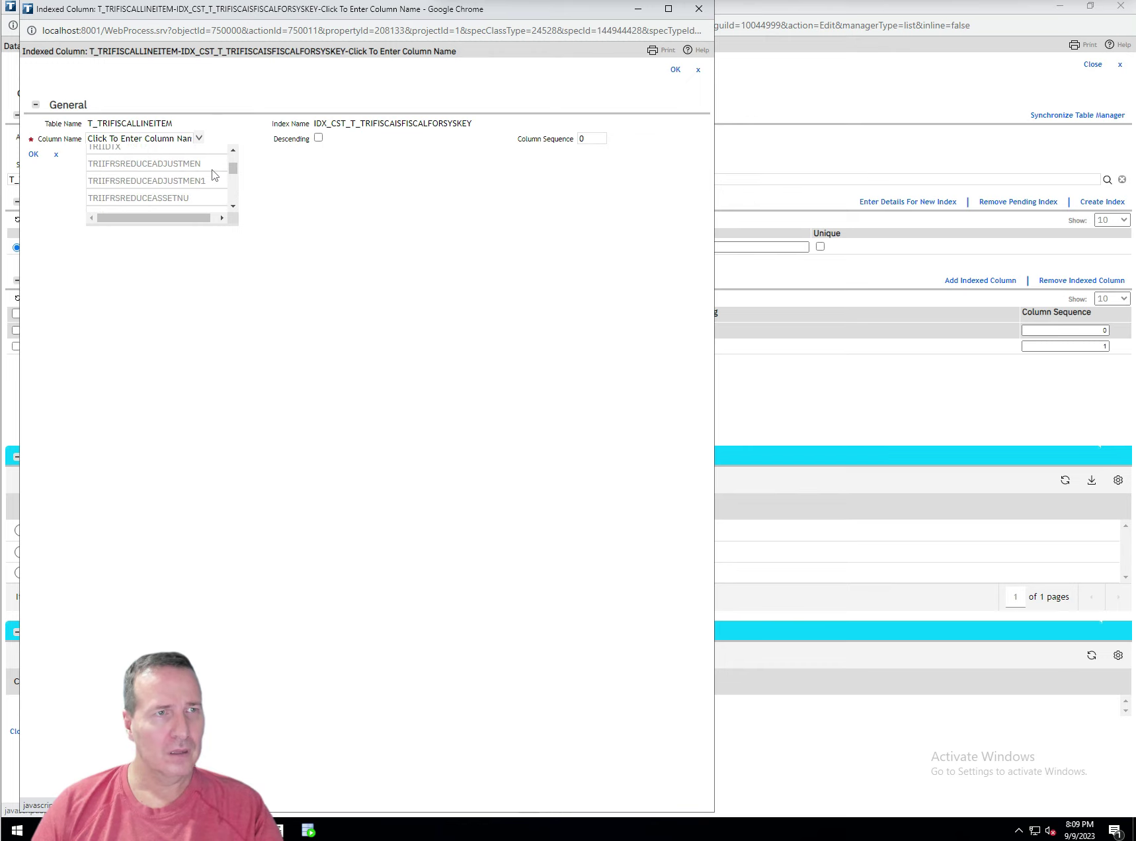
{"action": "left_click", "coordinate": [233, 151]}
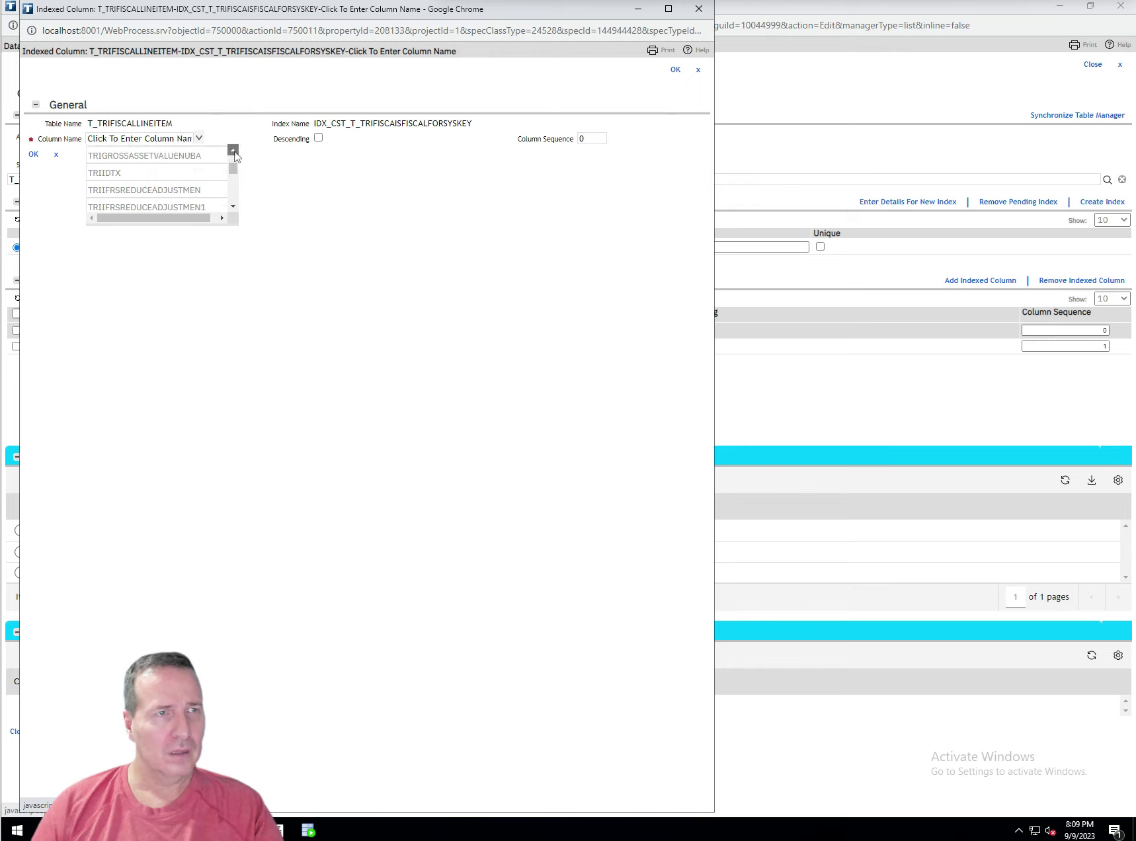
{"action": "left_click", "coordinate": [233, 151]}
{"action": "left_click", "coordinate": [234, 151]}
{"action": "left_click", "coordinate": [234, 150]}
{"action": "left_click", "coordinate": [234, 150]}
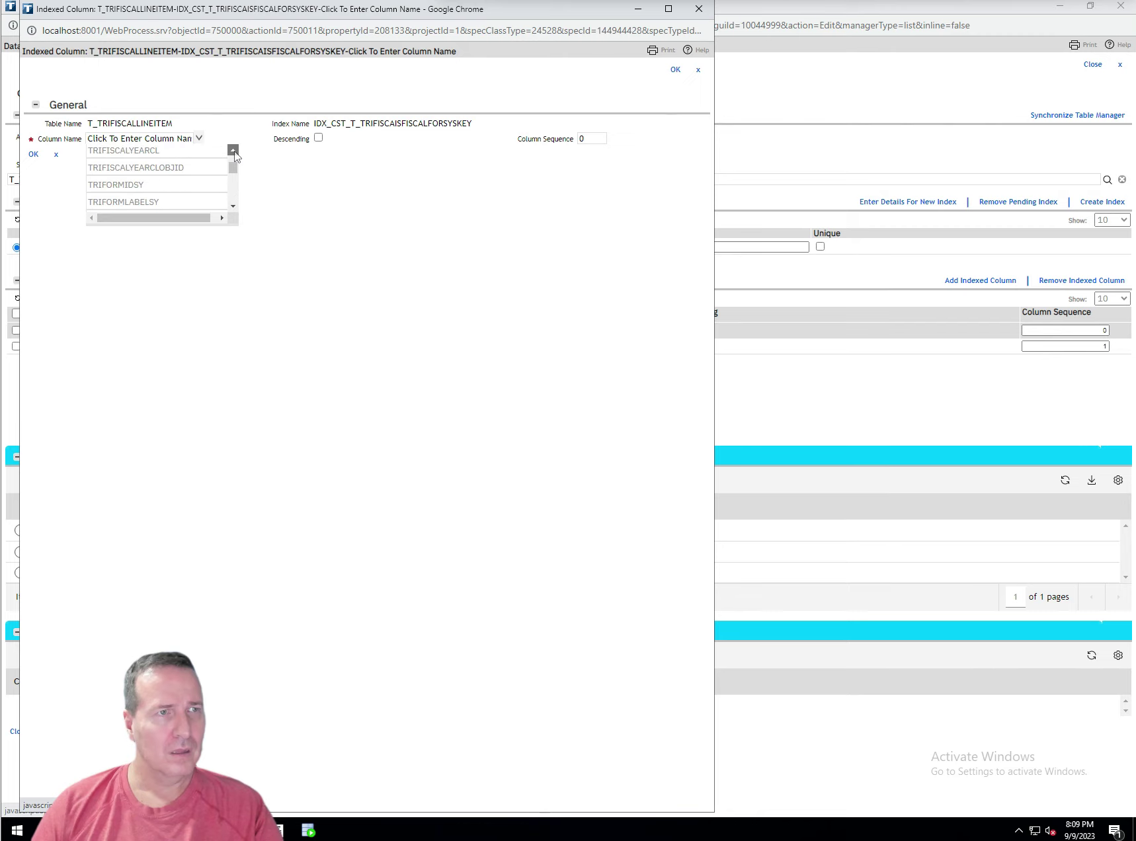
{"action": "scroll", "coordinate": [205, 191], "scroll_direction": "down", "scroll_amount": 3}
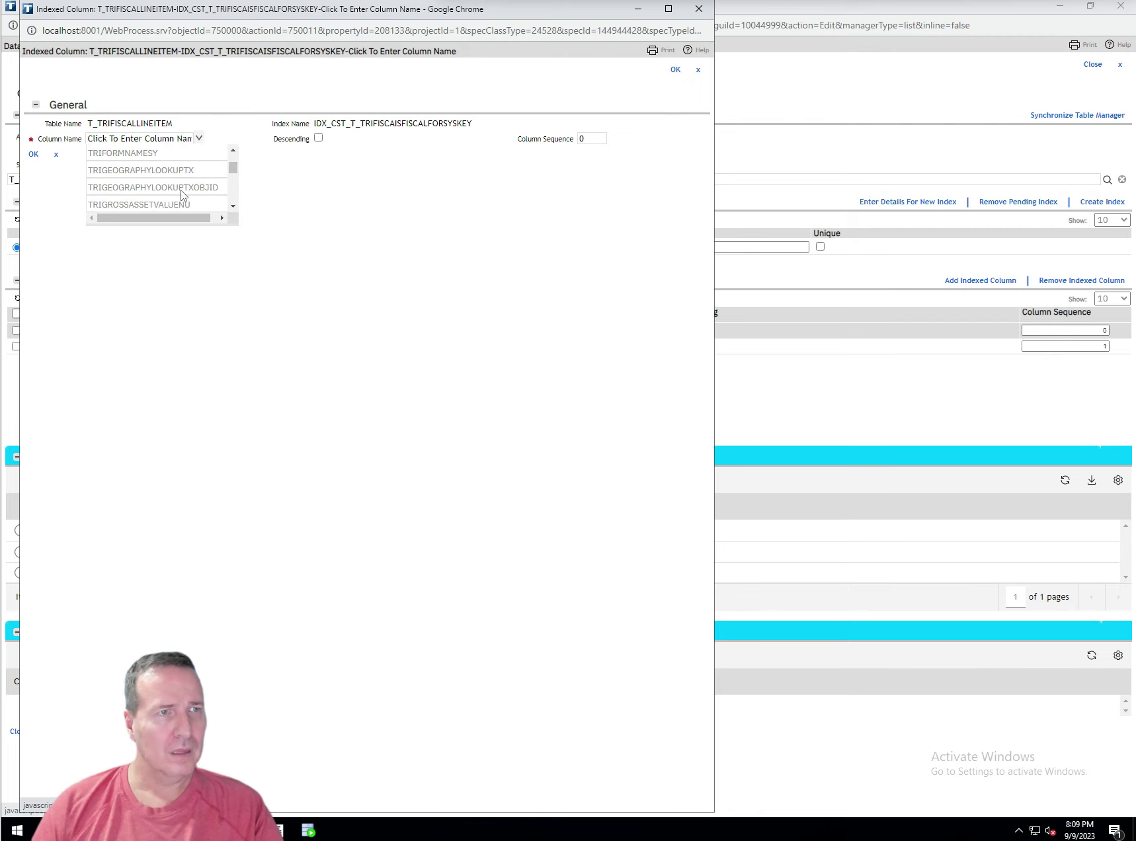
{"action": "left_click", "coordinate": [158, 156]}
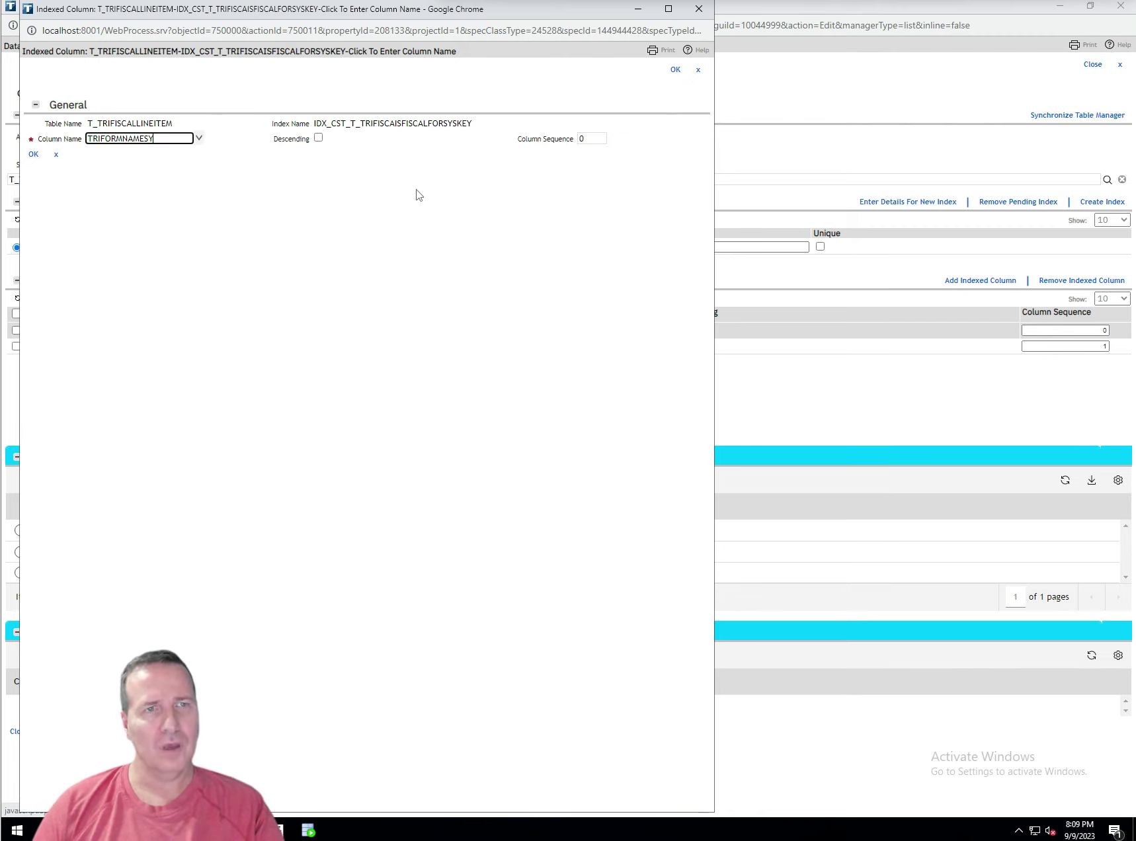
{"action": "left_click", "coordinate": [591, 138]}
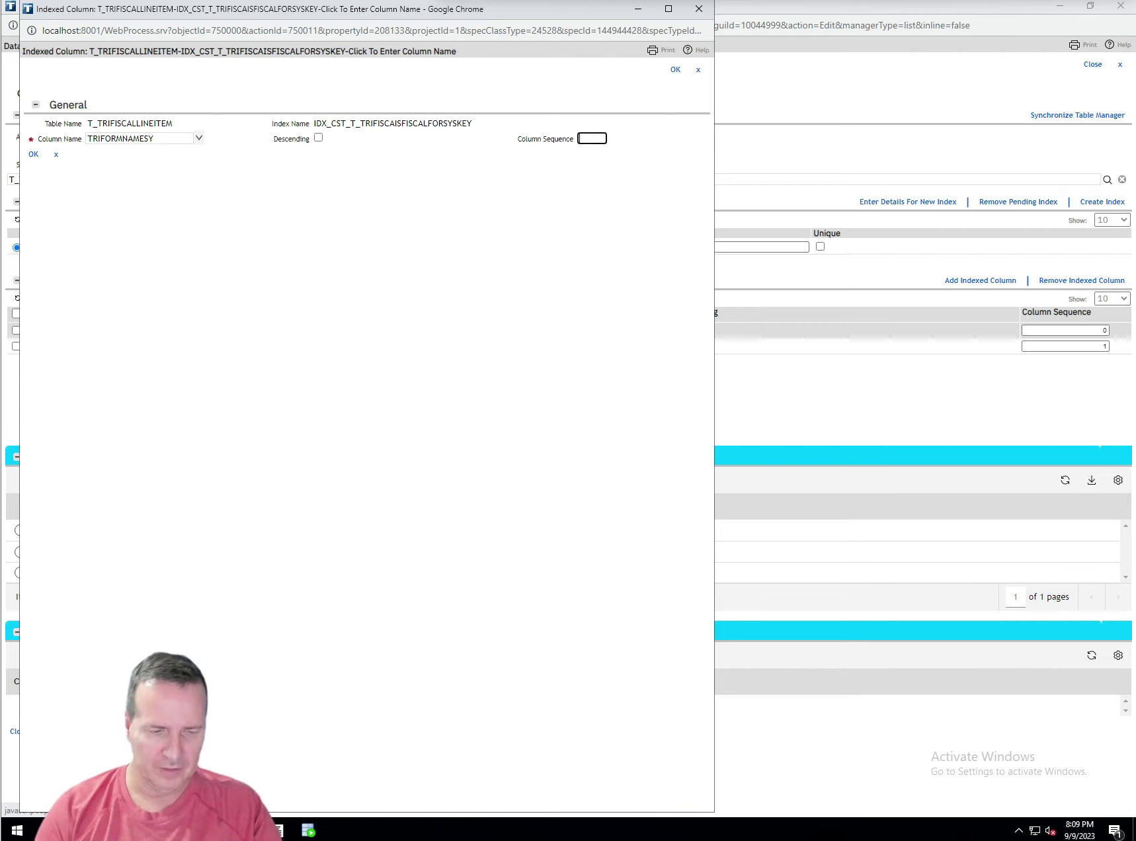
{"action": "left_click", "coordinate": [675, 69]}
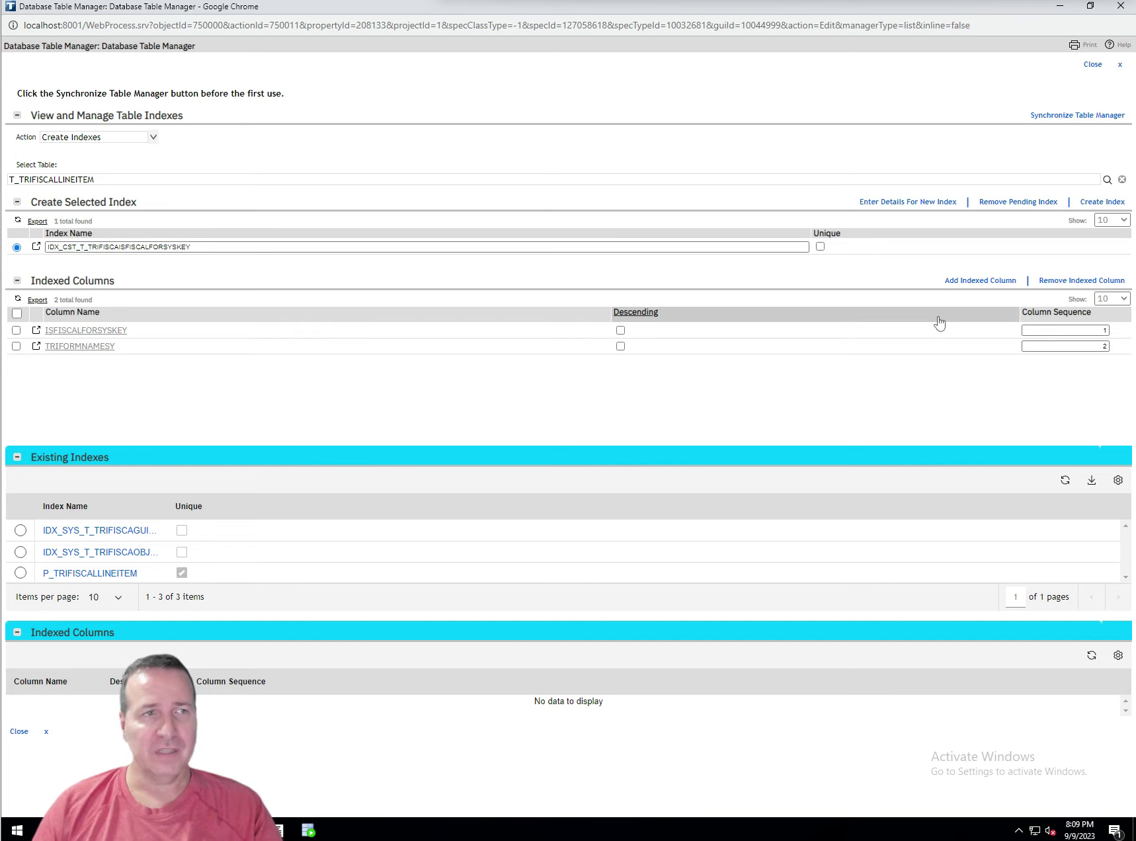
Create IDX_CST_T_TRIFISCAISFISCALFORSYSKEY so it appears among T_TRIFISCALLINEITEM's four existing indexes
{"action": "left_click", "coordinate": [1102, 202]}
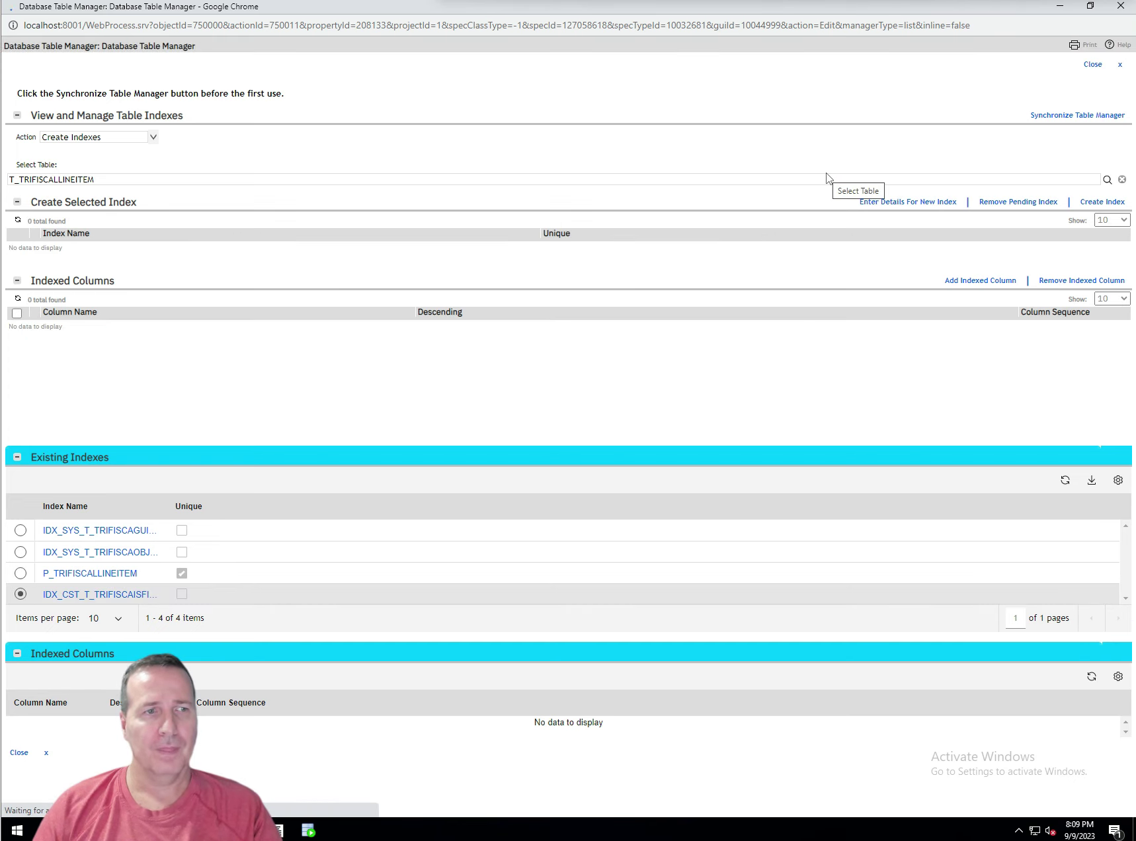